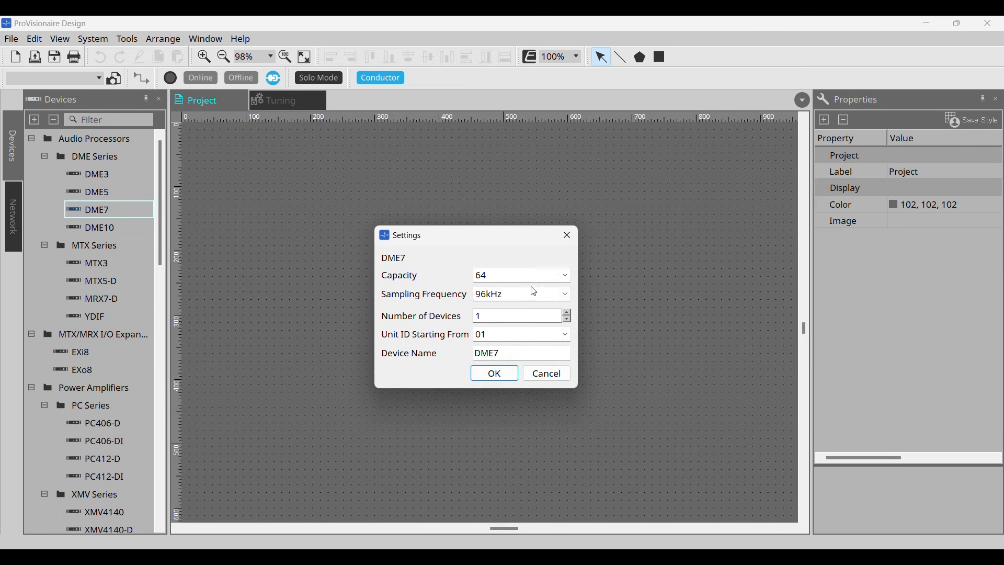
Step: Keep the DME7 capacity at 64 and set its sampling frequency to 48kHz
click(569, 277)
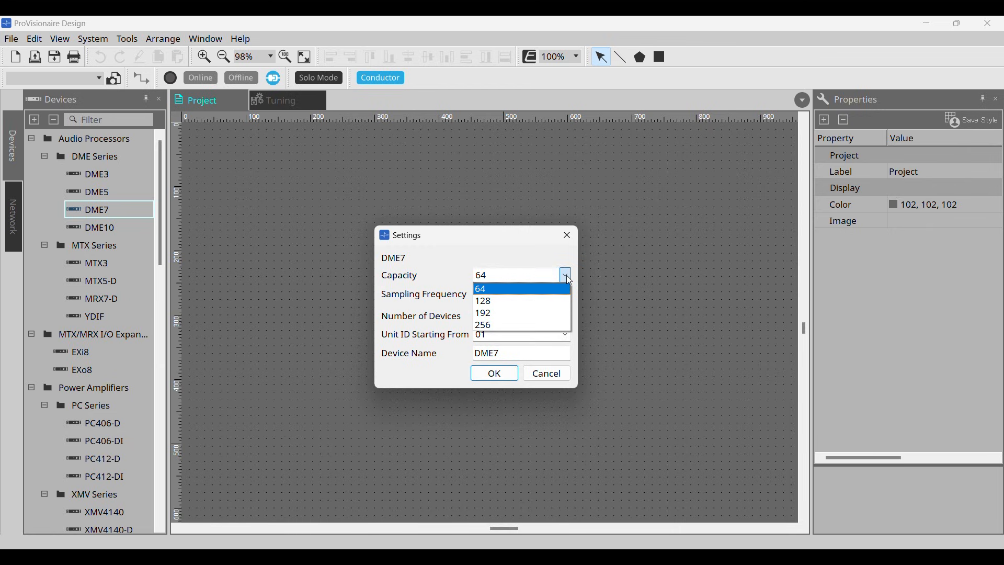
click(569, 278)
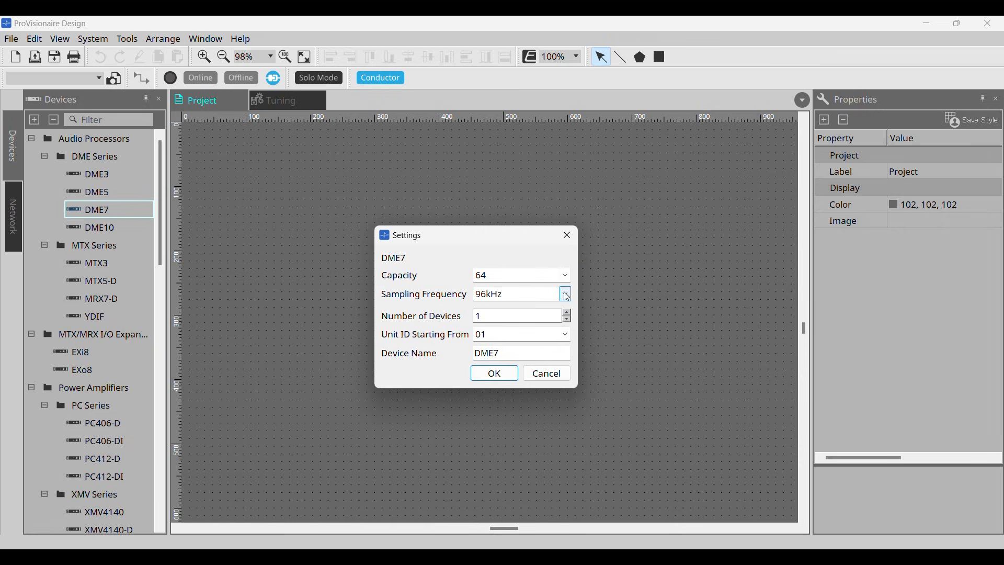
click(568, 296)
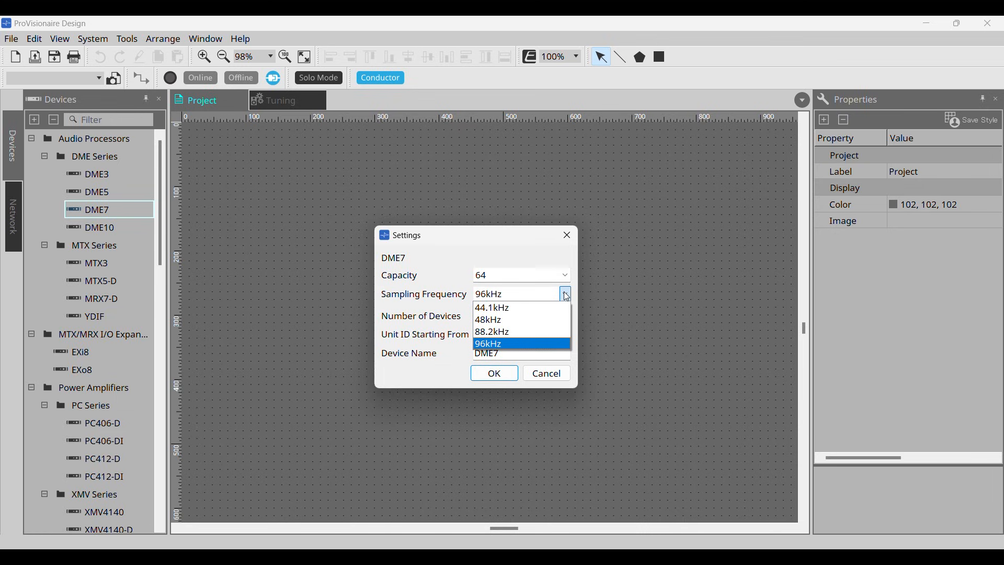
click(567, 296)
click(567, 297)
click(505, 321)
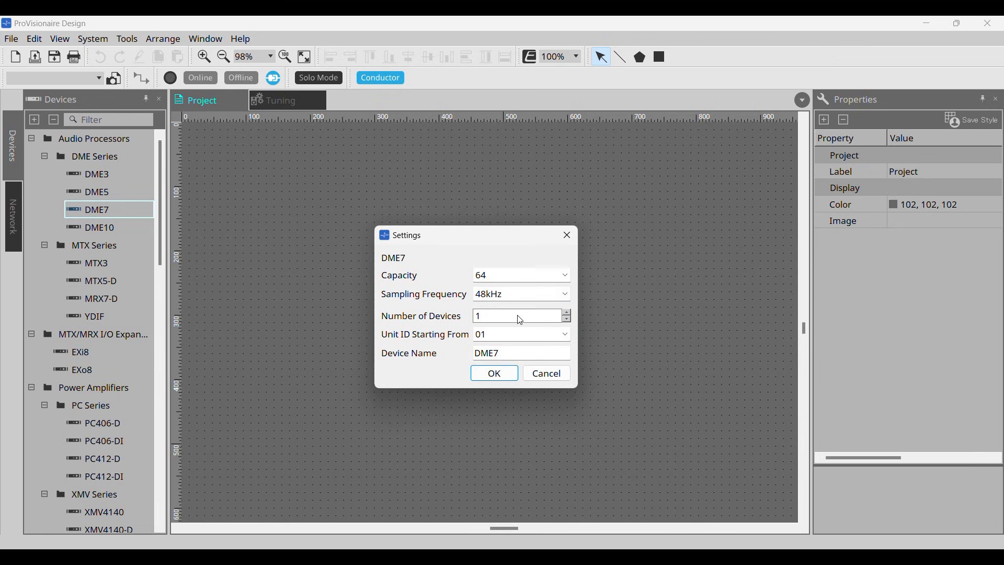
Step: Add one device named DME7 to the project, with unit IDs starting from 01
click(567, 313)
click(567, 314)
click(566, 320)
click(567, 320)
click(567, 319)
click(568, 338)
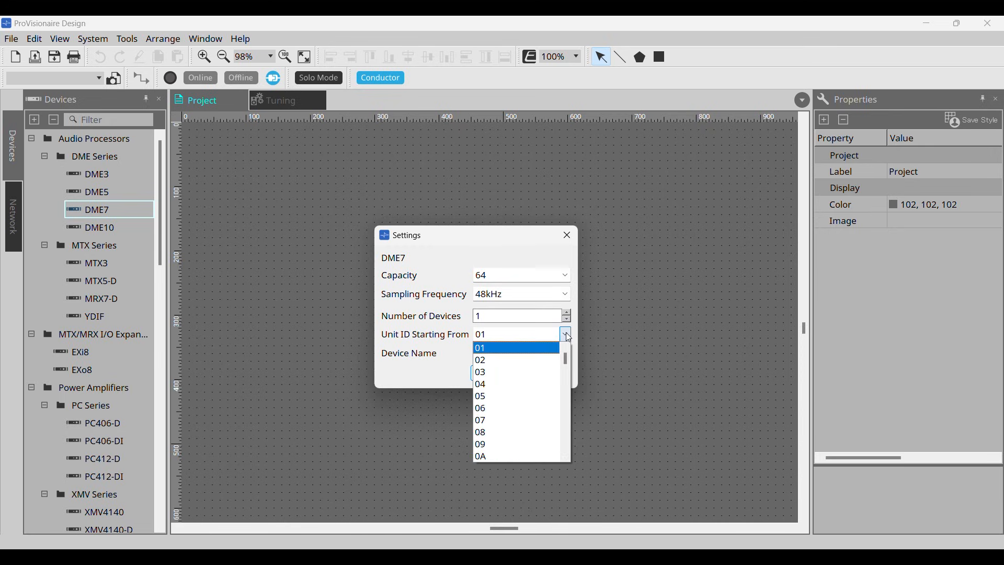
mouse_move(568, 361)
mouse_down()
mouse_move(566, 452)
mouse_move(566, 360)
mouse_up()
click(568, 337)
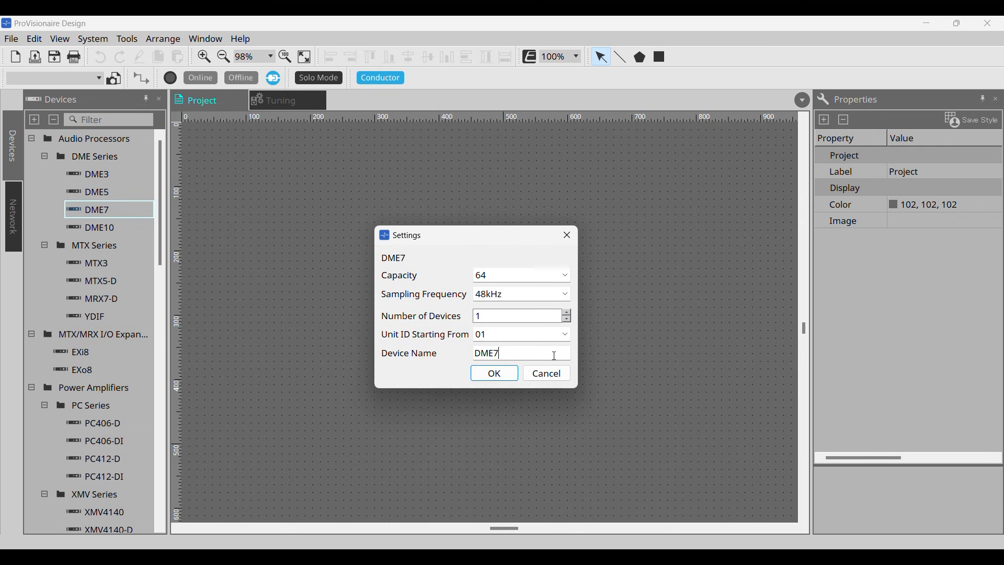
click(494, 374)
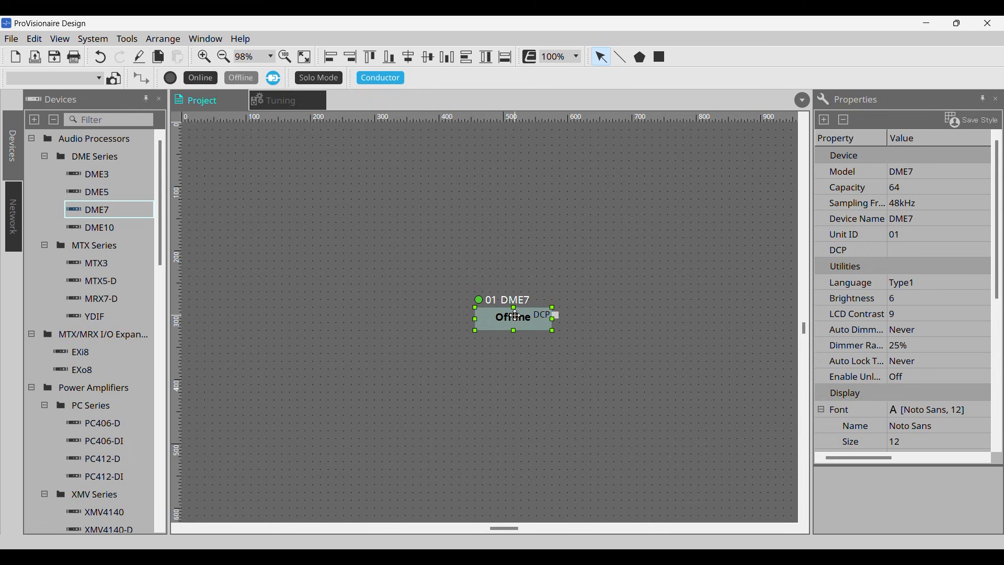
Step: Open the DME7's audio configuration and add a Sound xR Image component with the 64In / 32Out form and component ID 40000
double_click(514, 315)
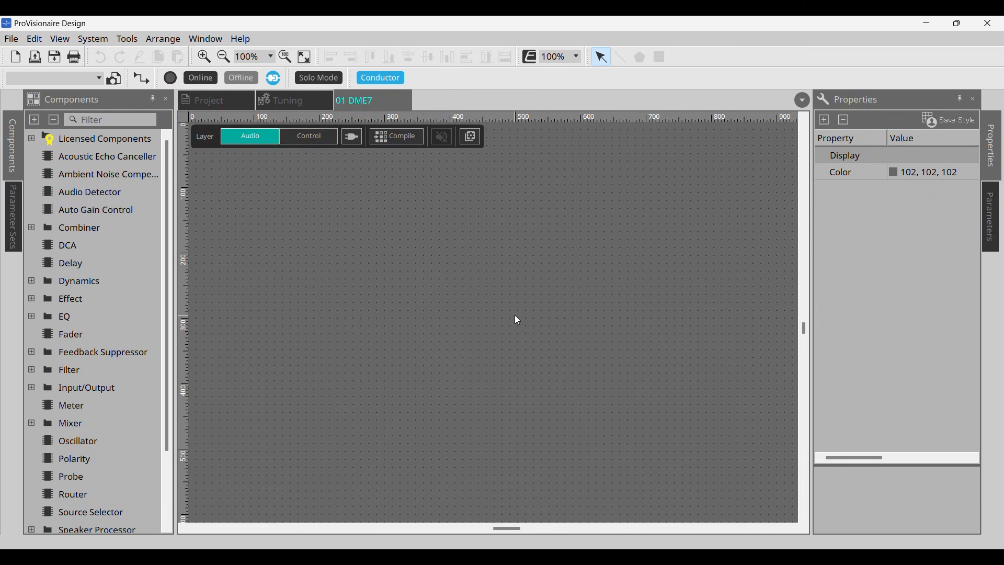
click(32, 139)
click(80, 159)
drag(367, 269, 488, 287)
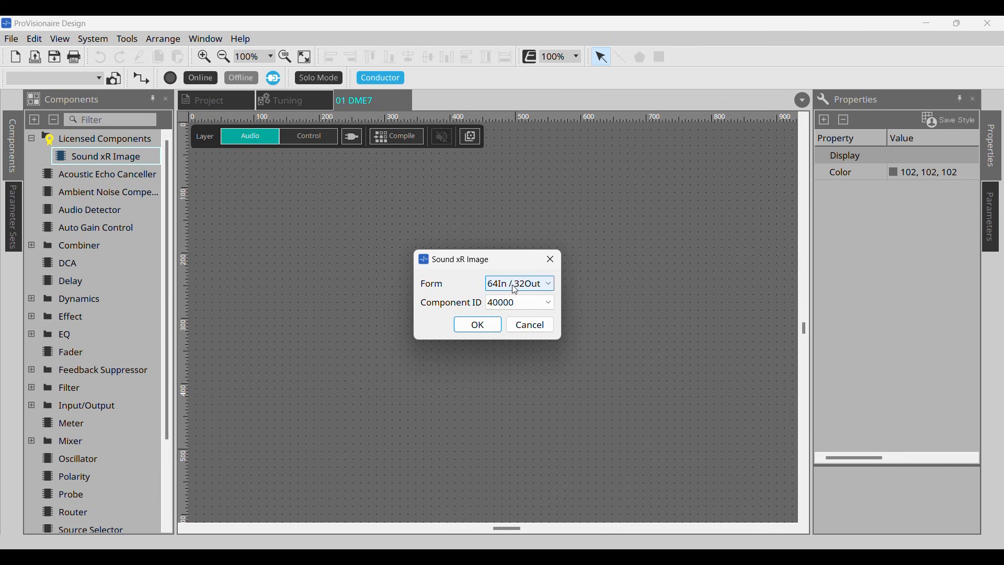
click(553, 285)
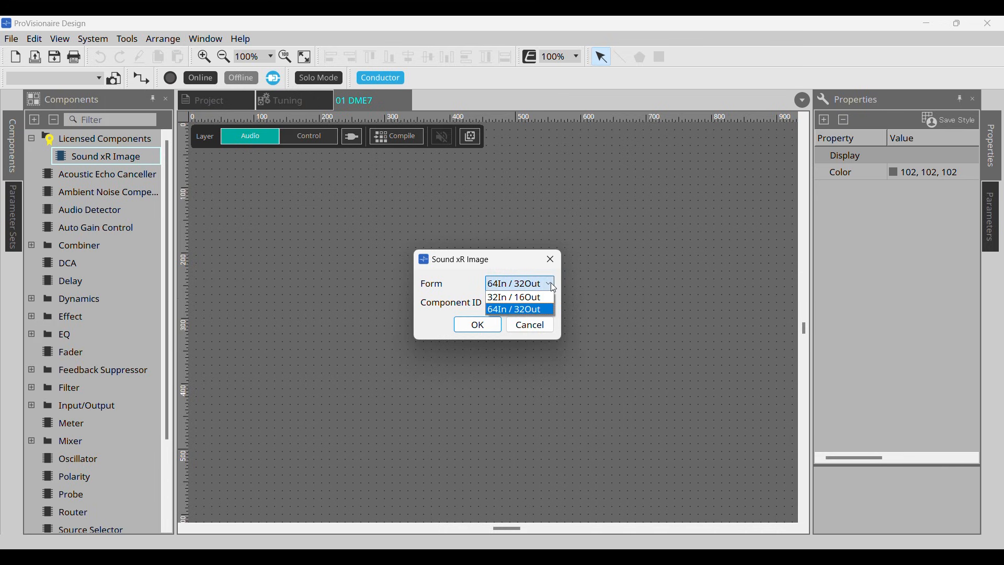
click(551, 283)
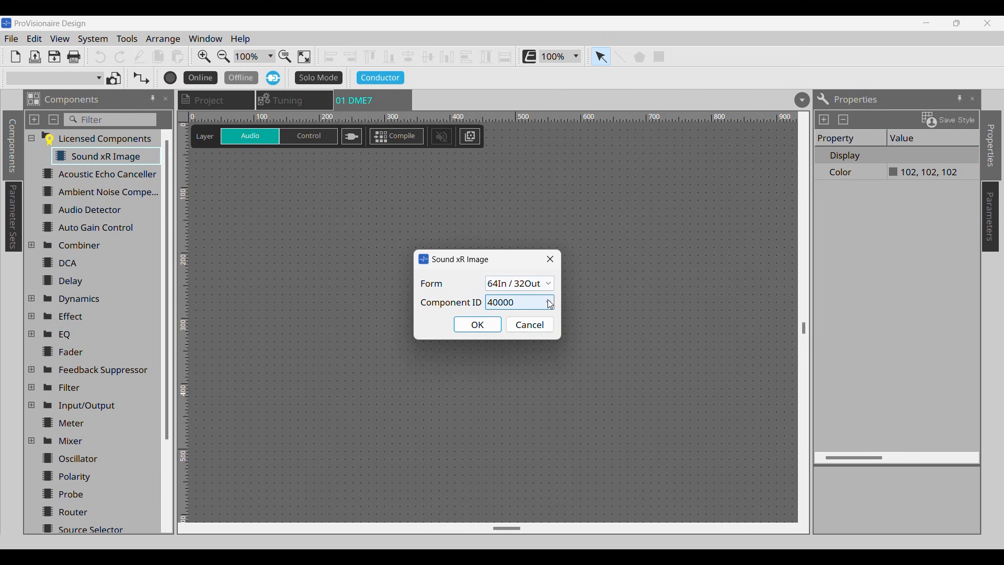
click(548, 300)
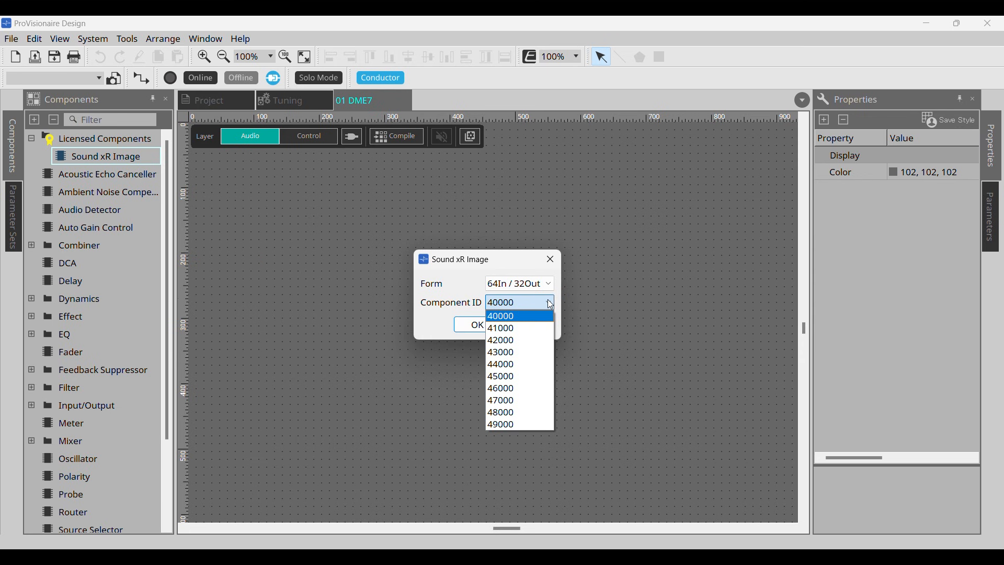
click(548, 301)
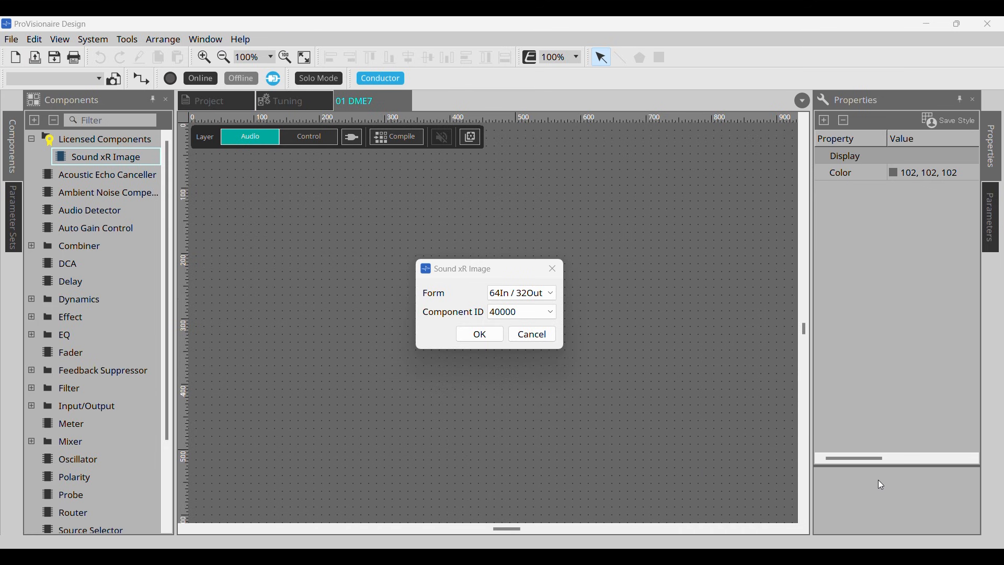
click(480, 335)
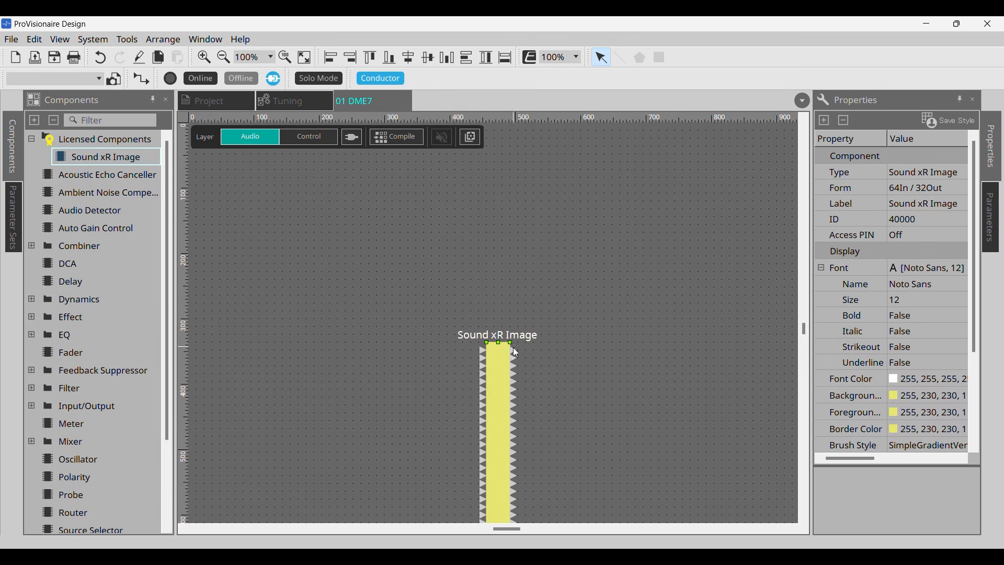
Step: Label the first input port of the Sound xR Image component OBJ1
scroll(576, 369, down, 5)
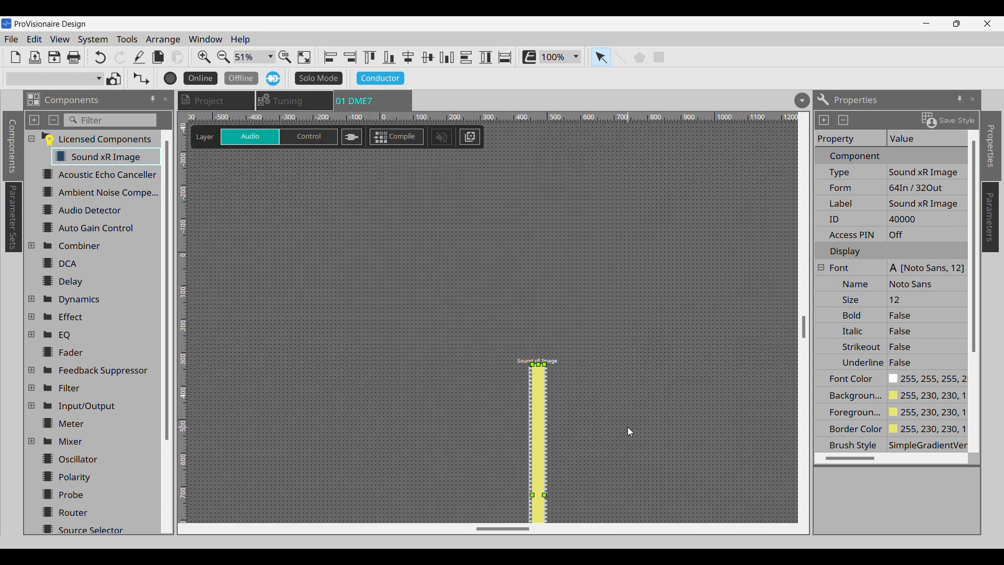
scroll(628, 427, down, 5)
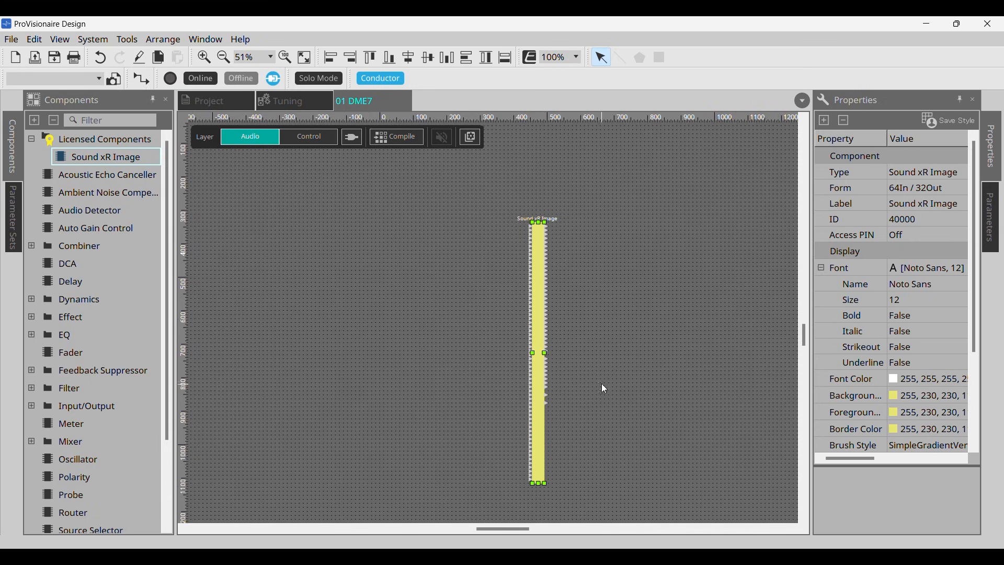
scroll(533, 241, up, 5)
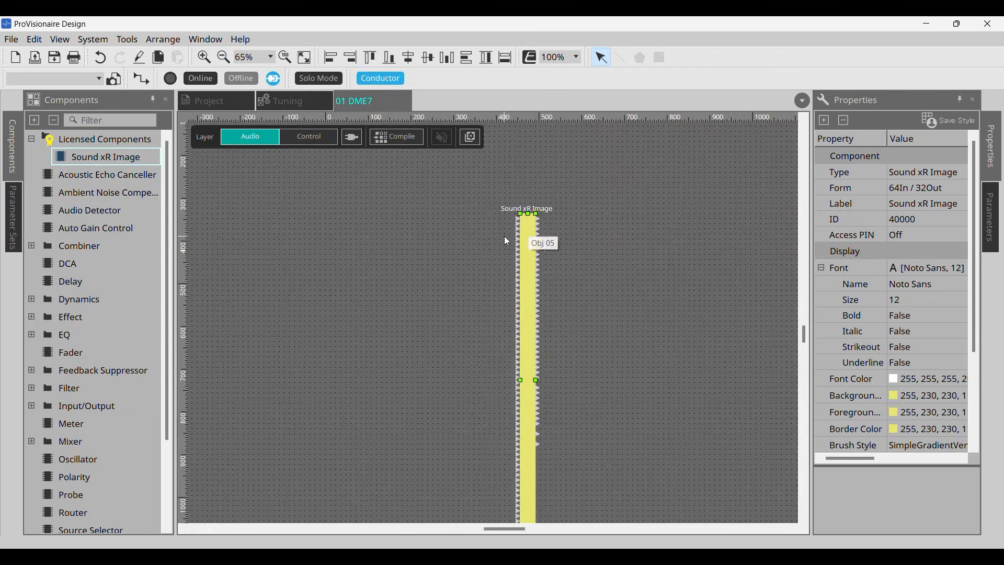
scroll(523, 214, up, 1)
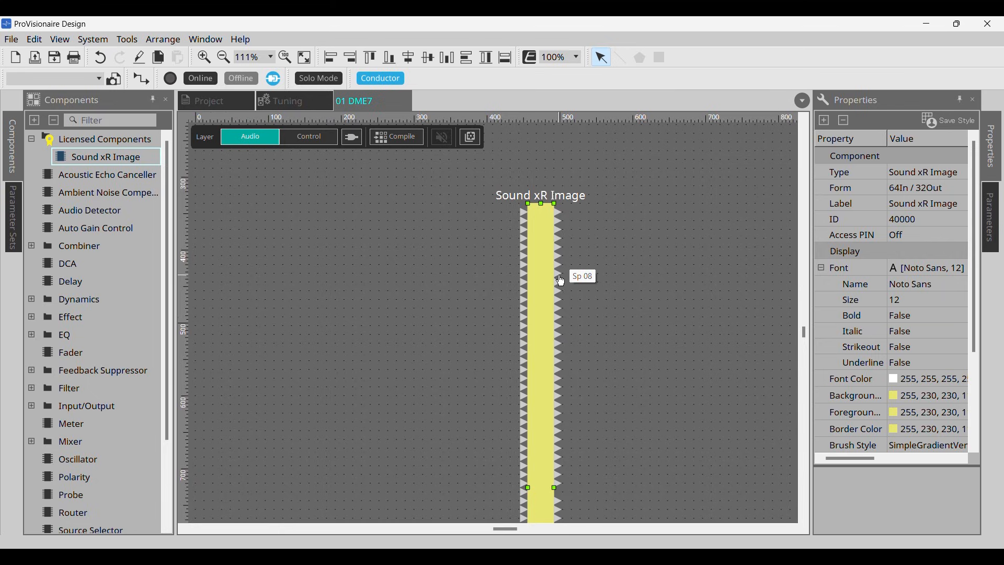
click(524, 212)
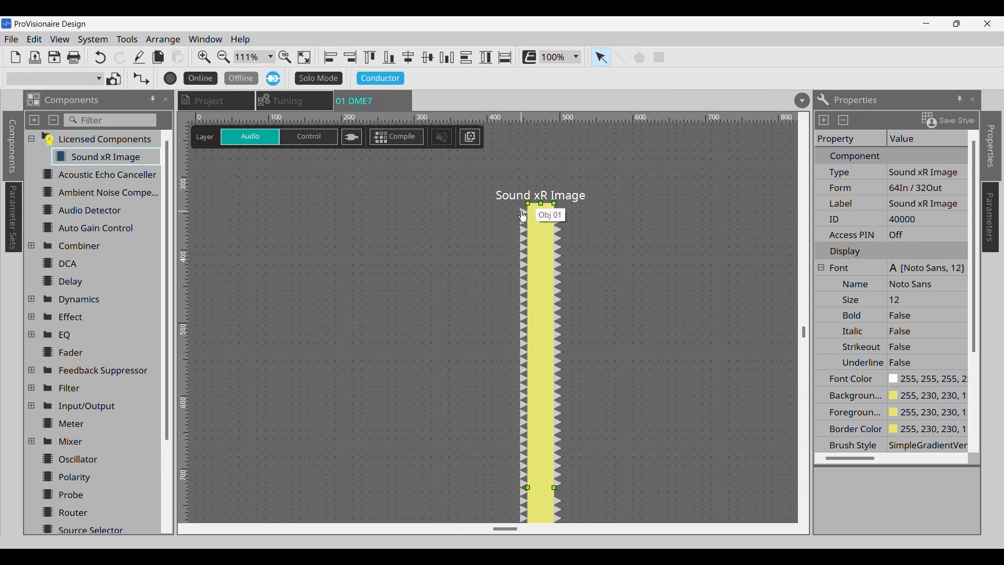
click(896, 189)
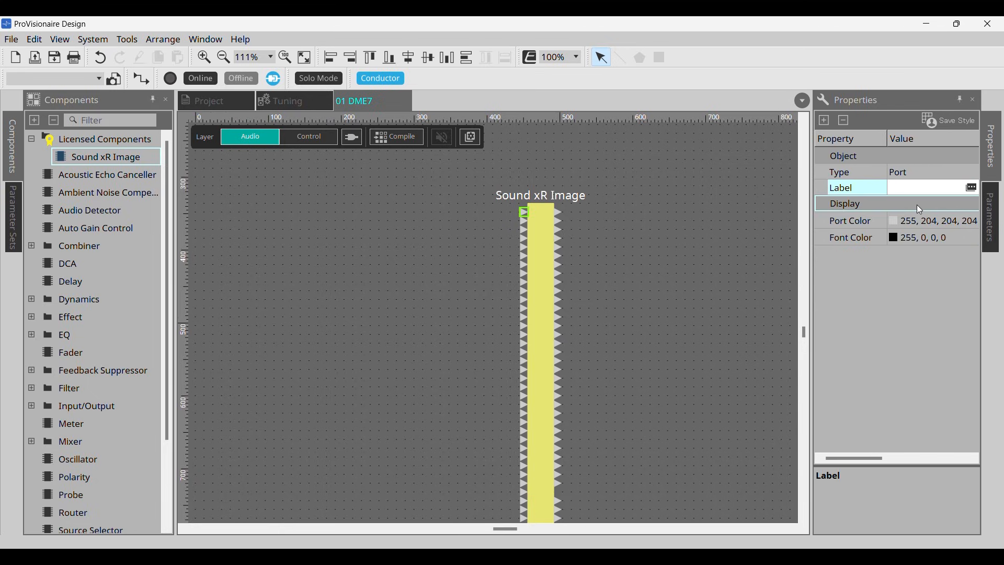
text(OBJ1)
key(Return)
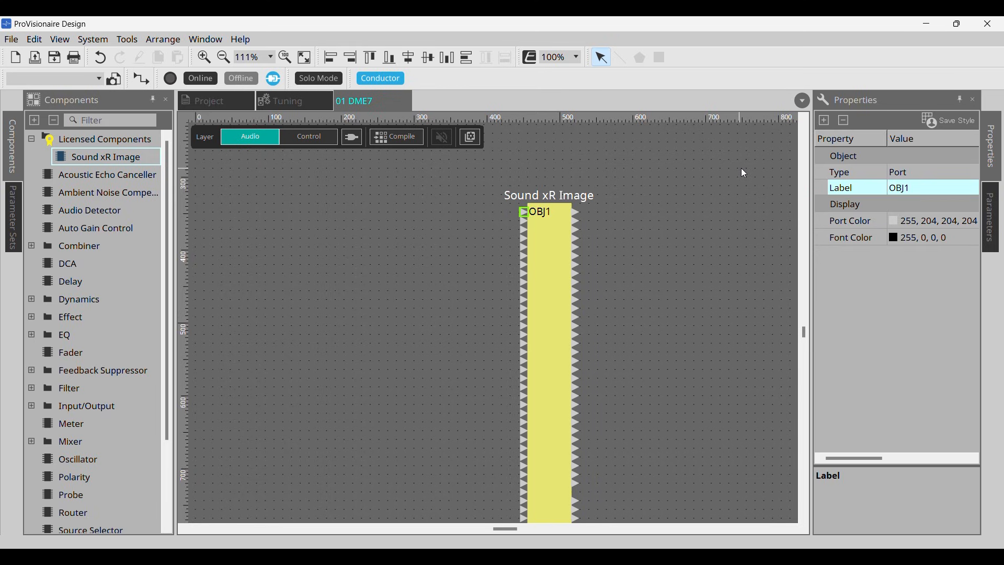
Step: Apply the default names to all input and output port labels of the Sound xR Image component
click(961, 189)
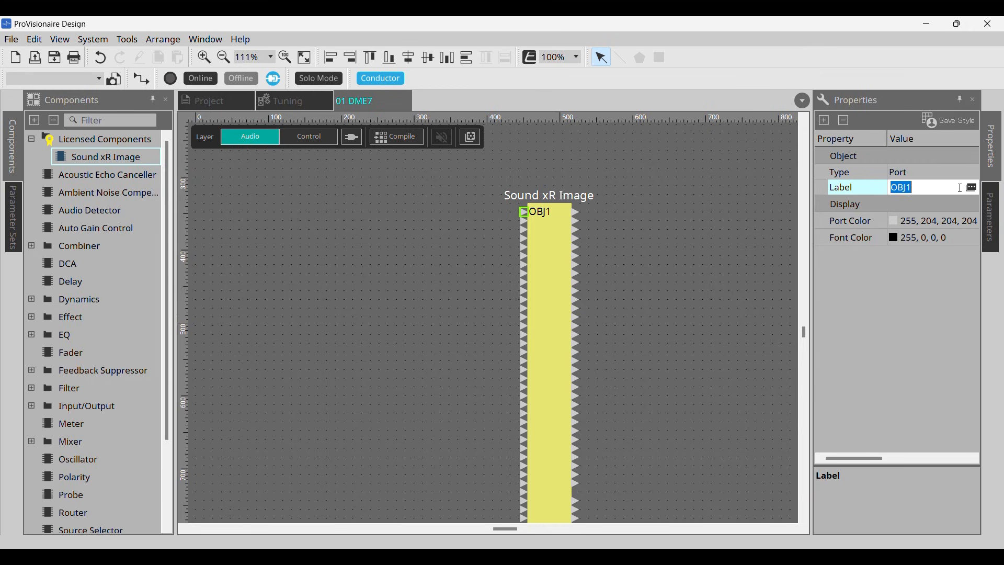
click(973, 187)
drag(908, 206, 612, 229)
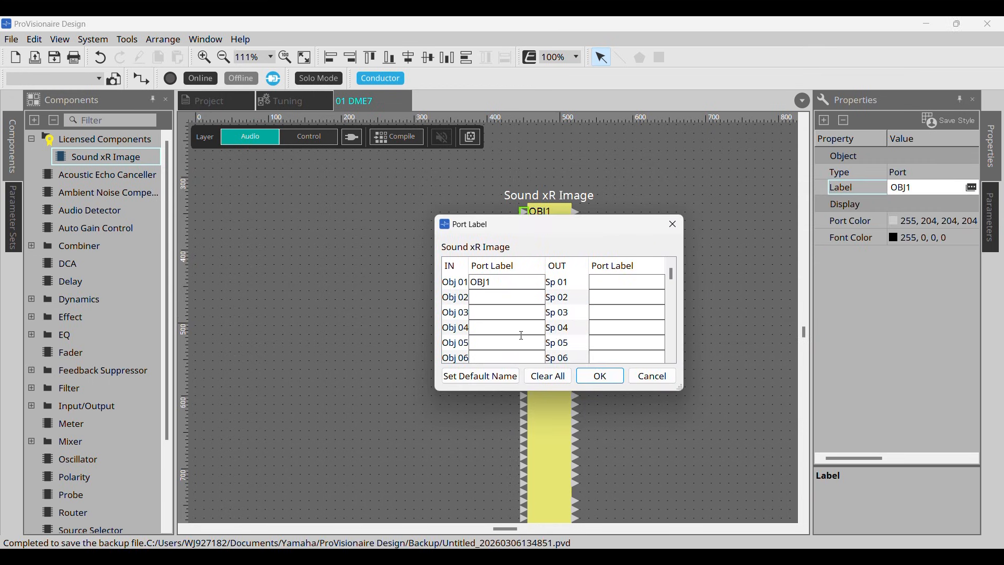
click(483, 377)
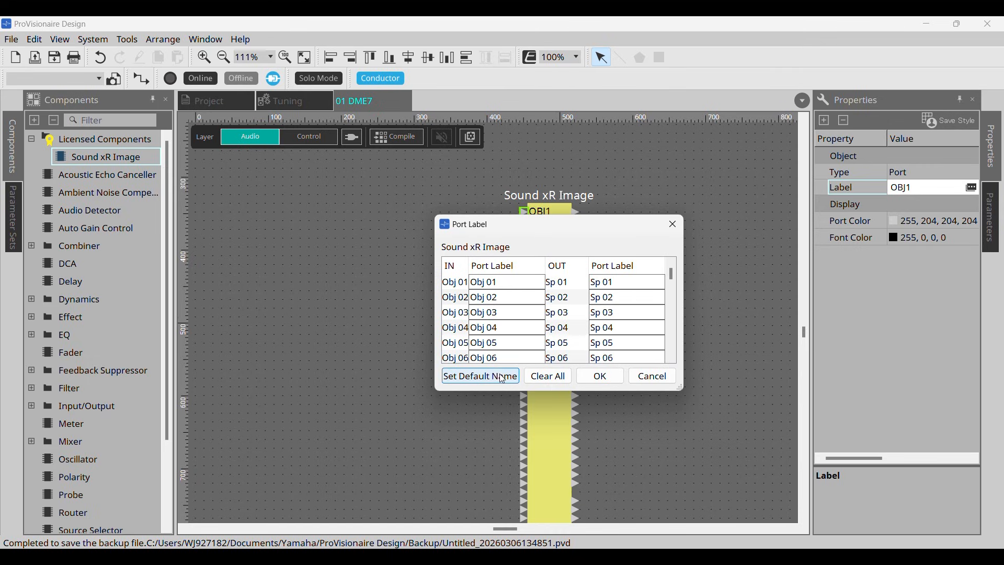
click(596, 378)
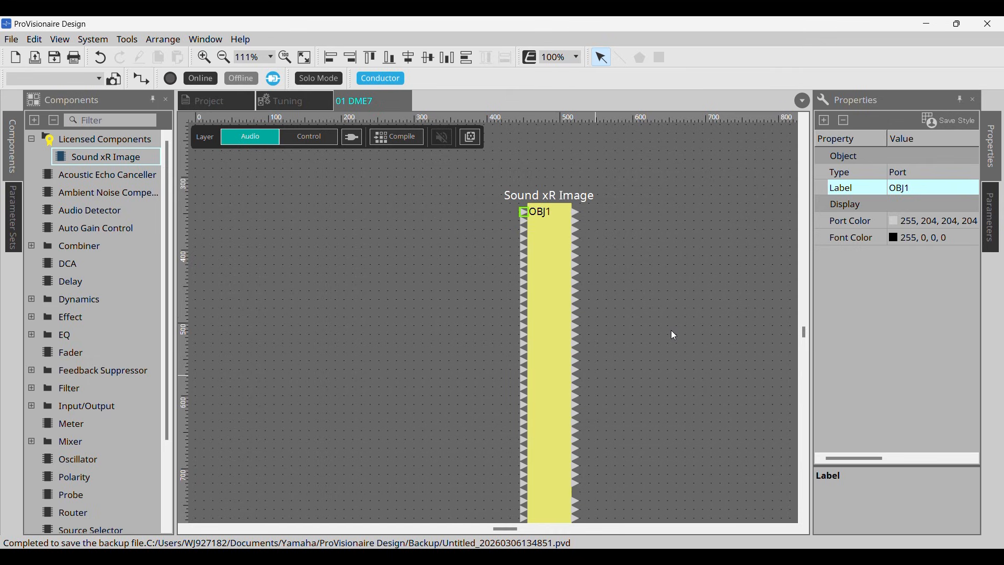
scroll(671, 331, down, 3)
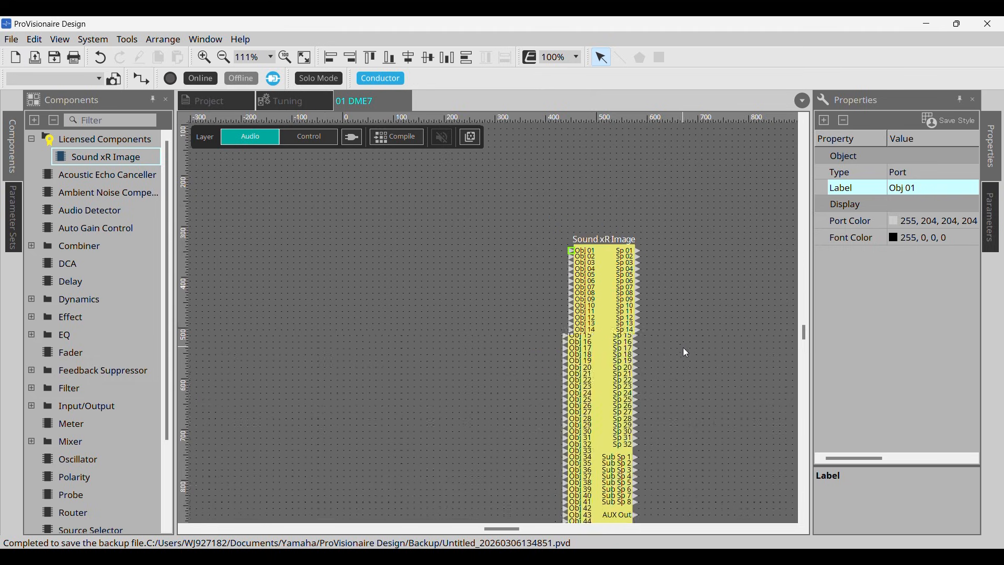
scroll(693, 366, down, 3)
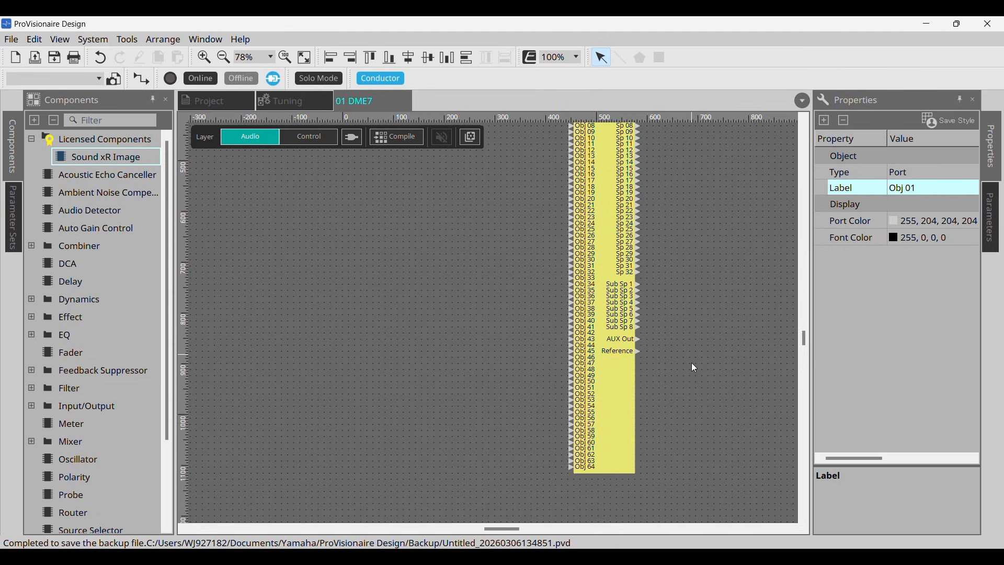
scroll(695, 368, up, 1)
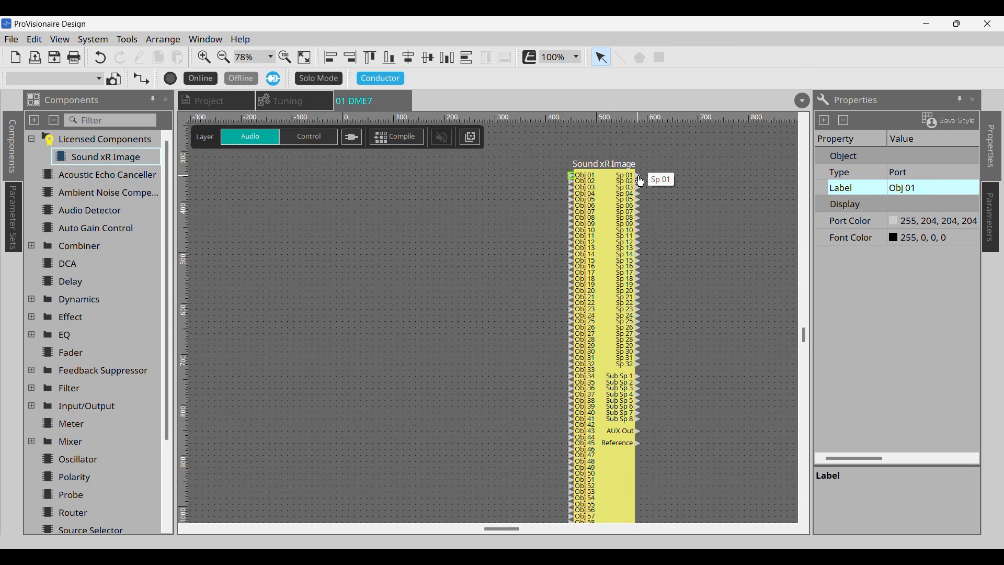
click(694, 177)
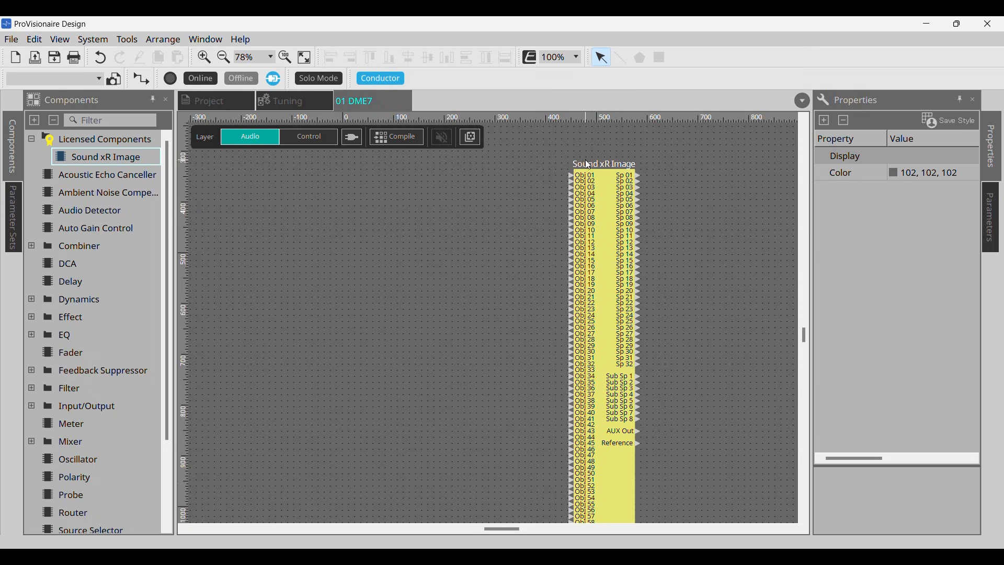
scroll(589, 165, down, 2)
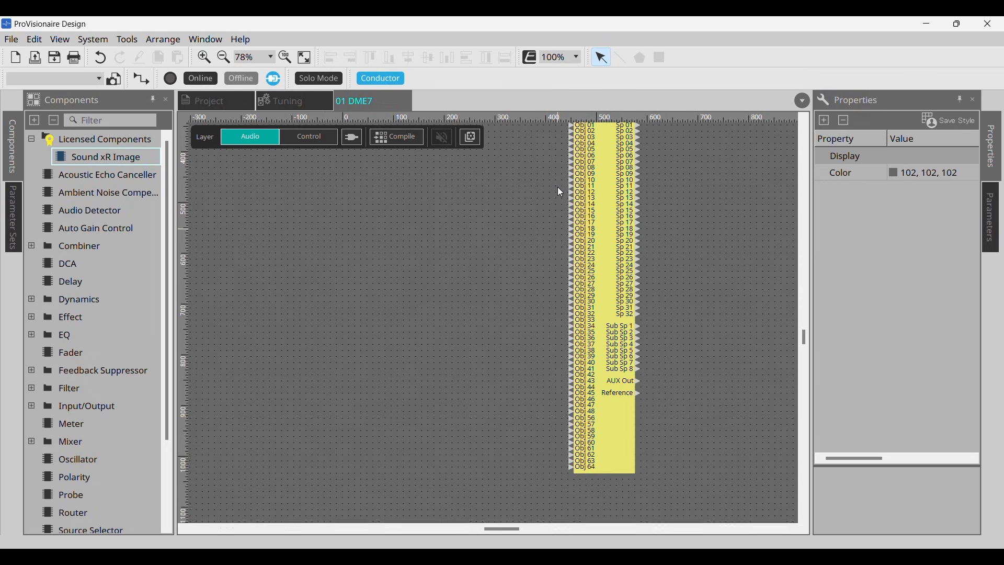
scroll(557, 190, up, 2)
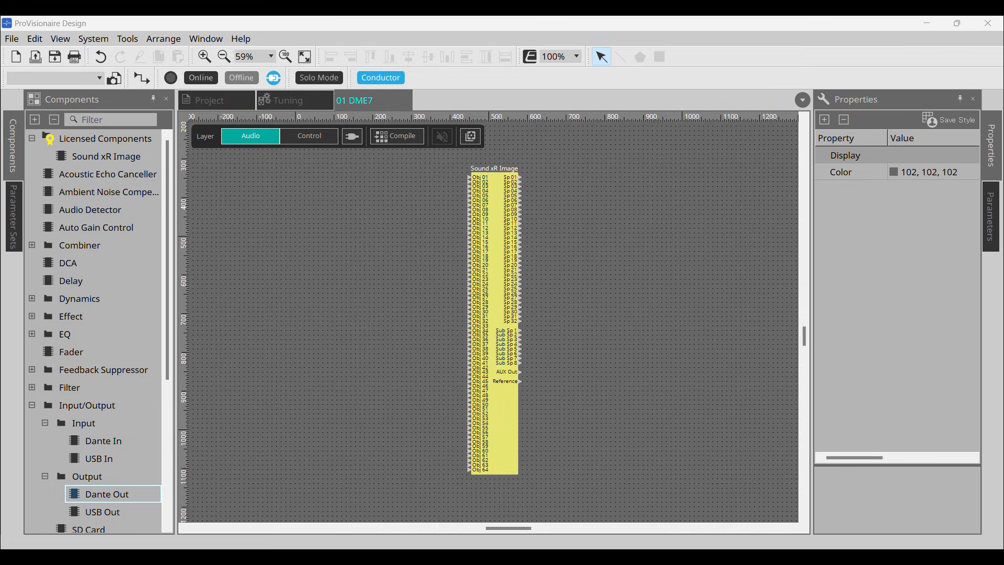
Step: Add Dante In components for channels 1-64 and place them left of the Sound xR Image component, level with its upper edge
drag(85, 441, 305, 360)
drag(358, 327, 362, 319)
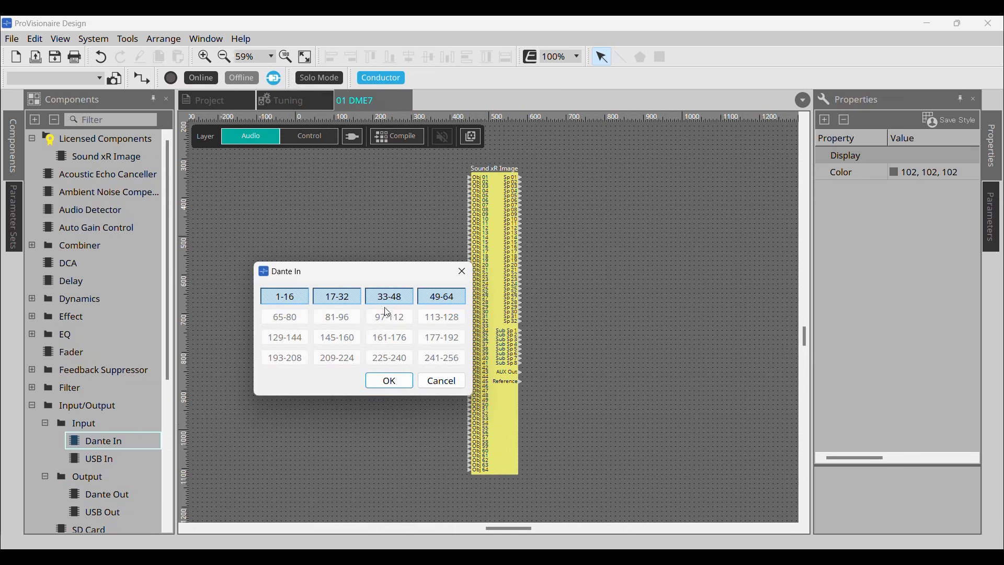
click(399, 380)
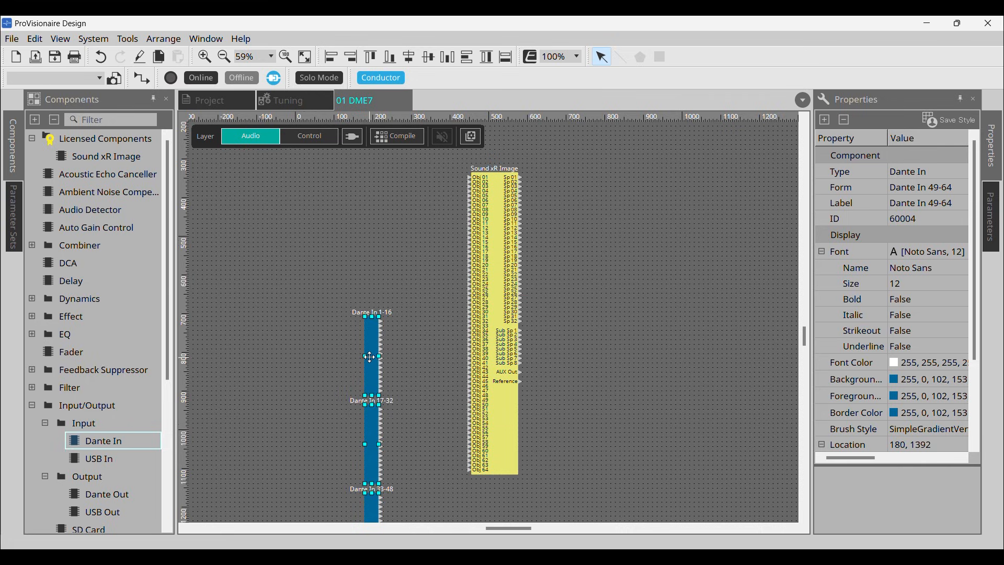
drag(392, 230, 395, 209)
drag(395, 213, 393, 213)
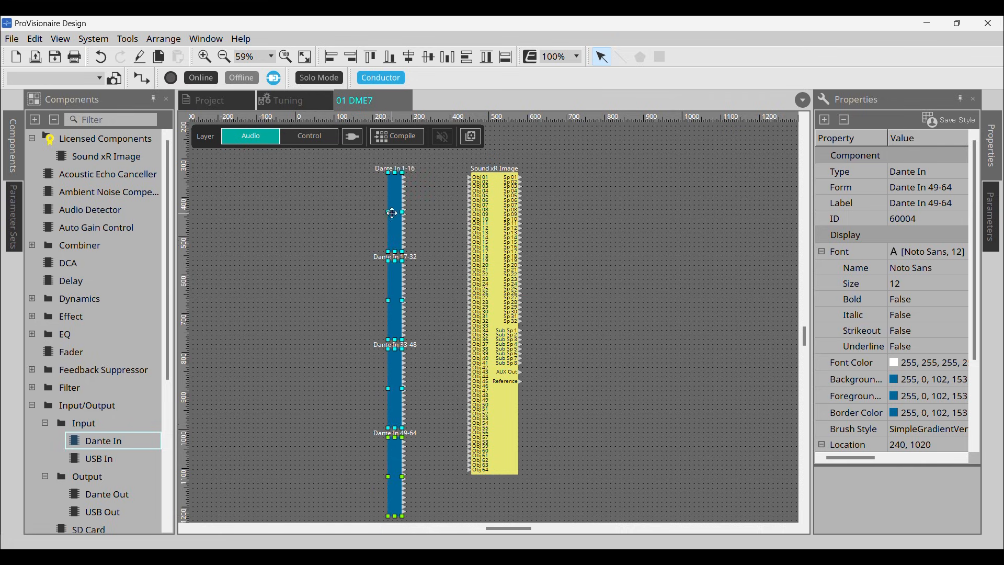
Step: Add Dante Out components for channels 1-48 and place them right of the Sound xR Image component, level with its upper edge
drag(97, 494, 676, 283)
click(751, 255)
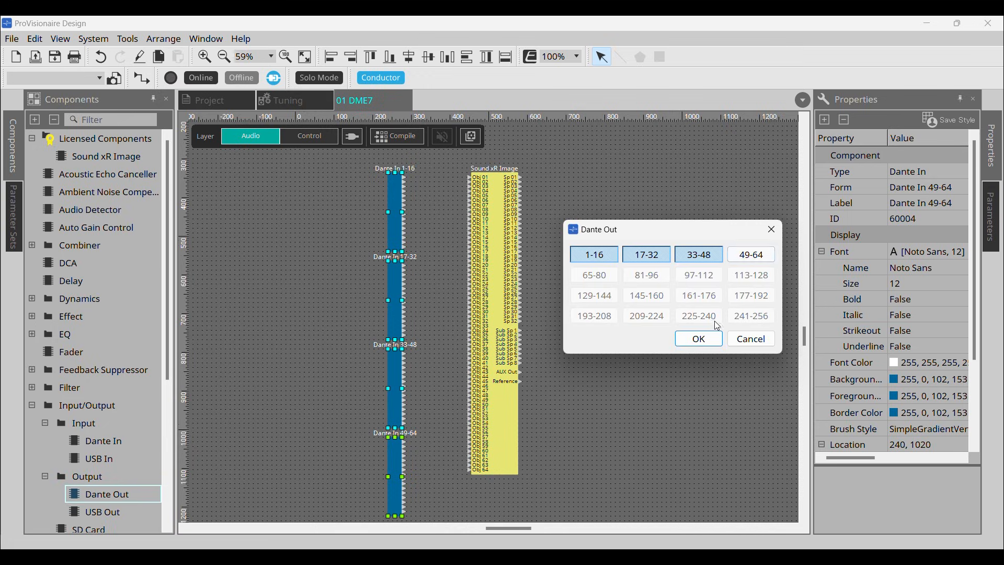
click(699, 339)
drag(677, 298, 617, 203)
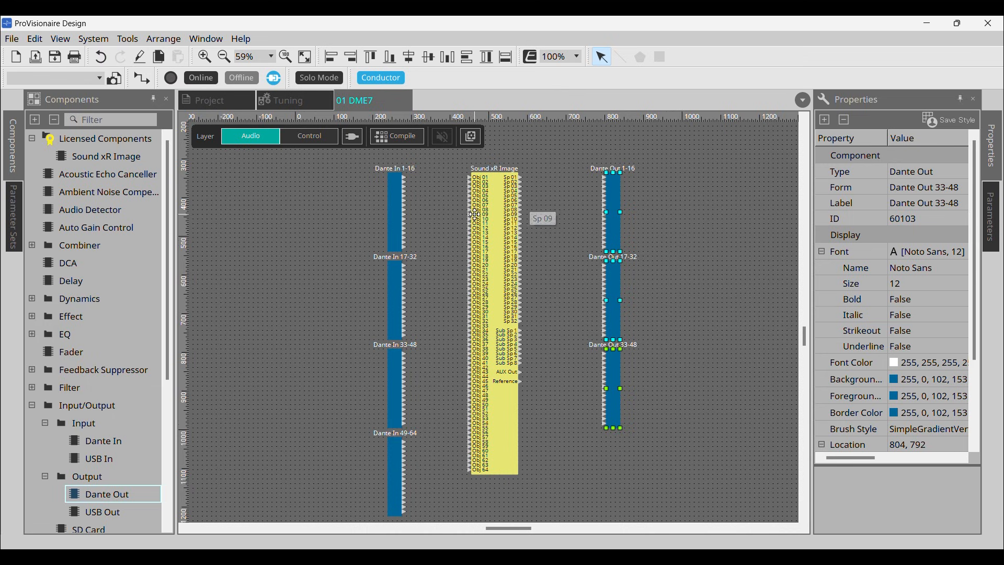
Step: Wire all 64 object input ports of the Sound xR Image component to the Dante In components
scroll(456, 221, down, 1)
scroll(459, 223, down, 1)
drag(451, 165, 492, 456)
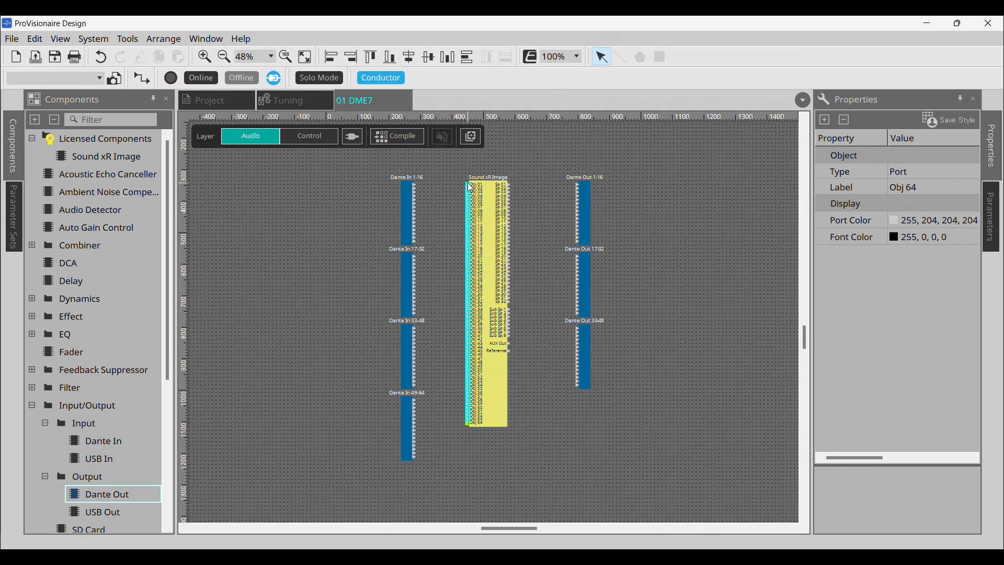
drag(470, 191, 423, 191)
Step: Wire all Sound xR Image output ports to the Dante Out components and shift the Dante In components slightly left
drag(528, 174, 493, 370)
drag(510, 184, 587, 189)
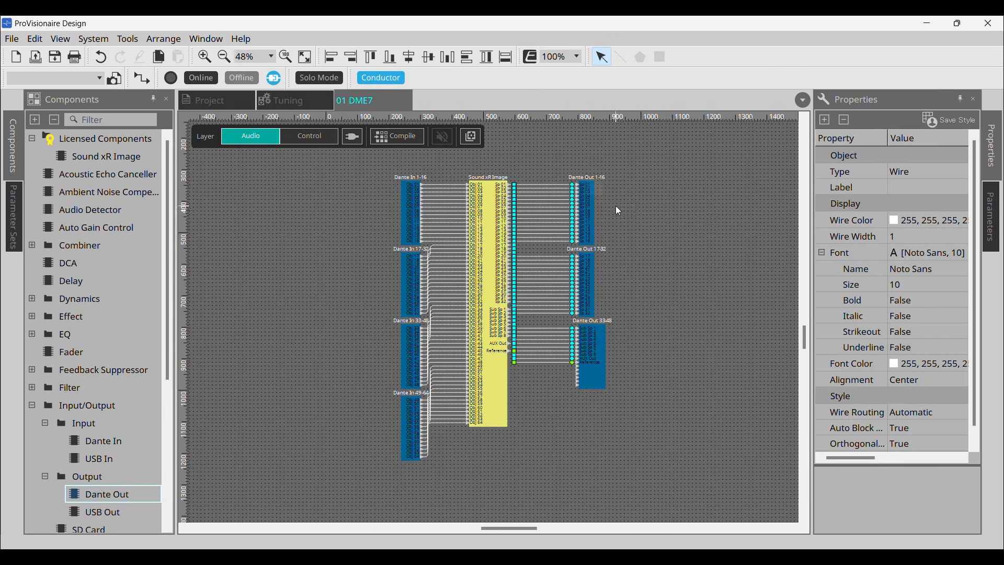
drag(355, 167, 405, 441)
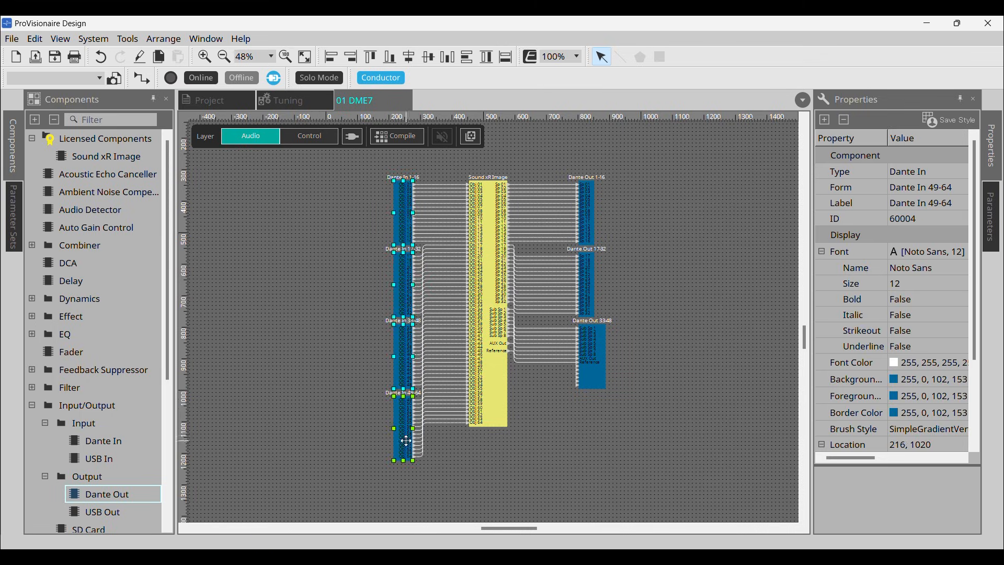
click(341, 400)
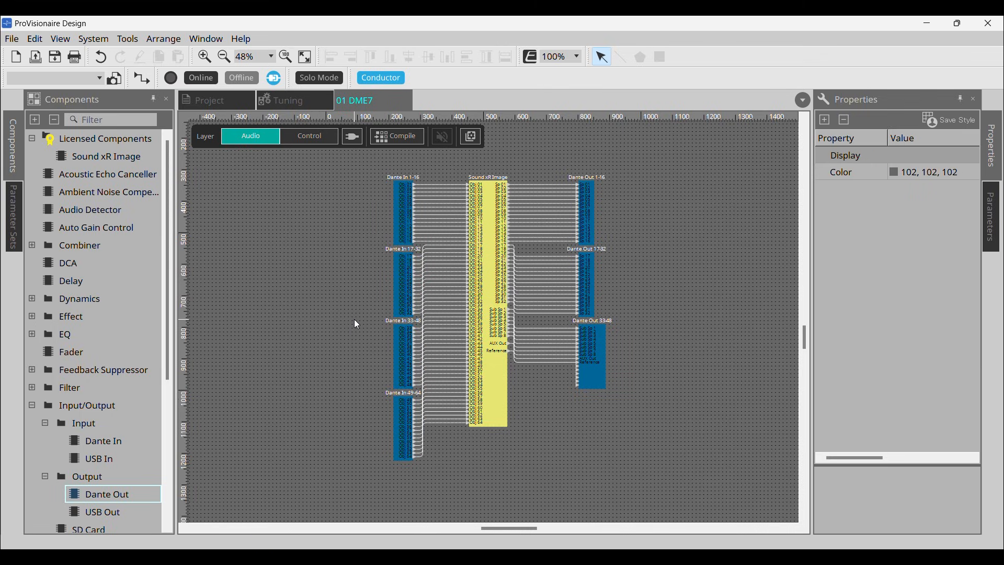
Step: Compile the DME7 audio configuration and go online, synchronizing the project to device 01 DME7
click(406, 139)
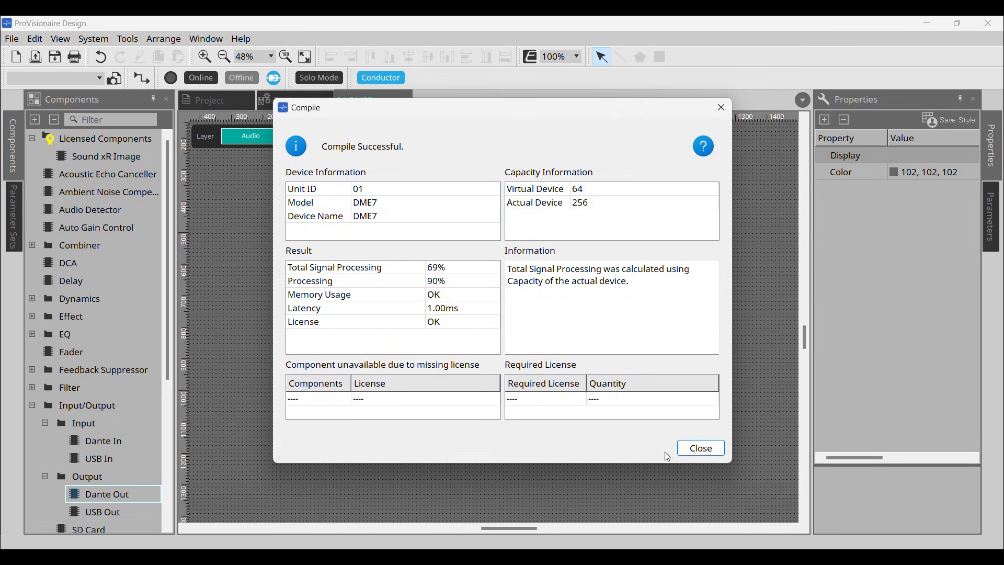
click(694, 458)
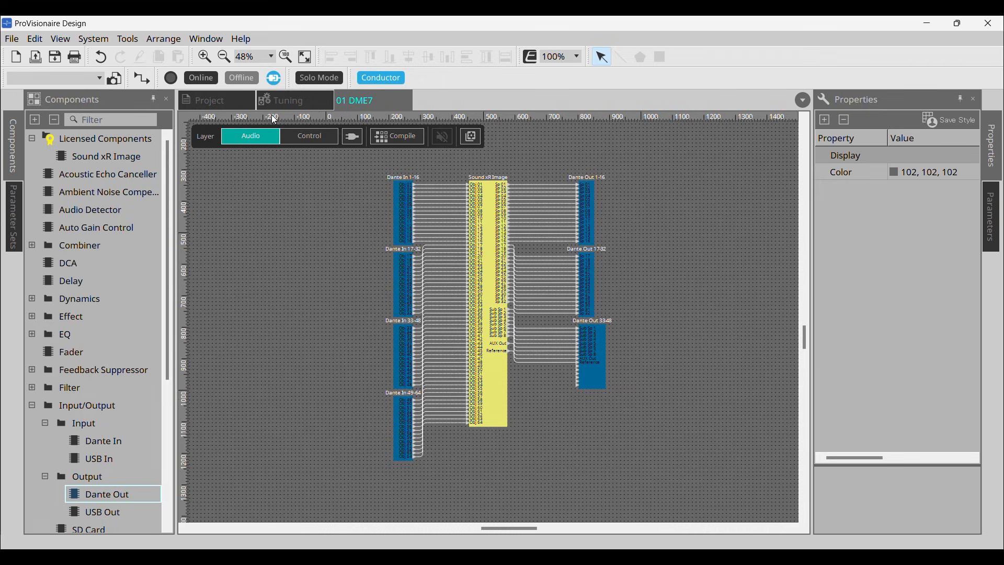
click(206, 80)
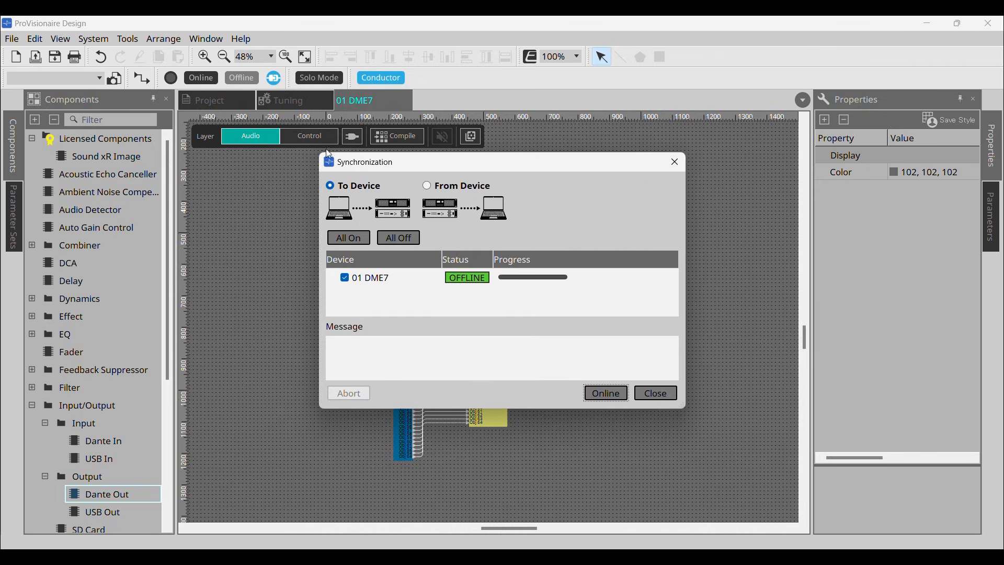
click(599, 395)
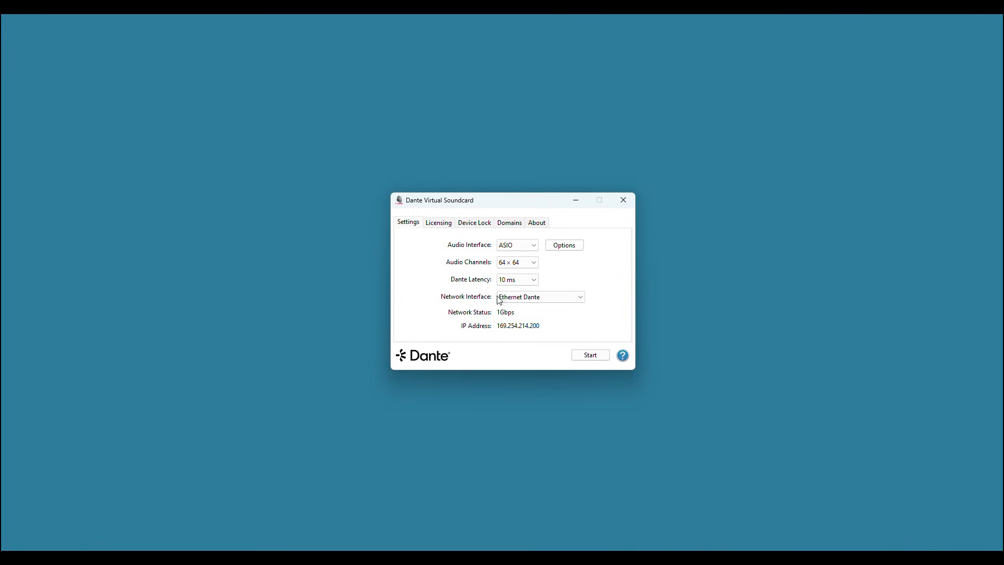
Step: Switch to Dante Virtual Soundcard, choose 64 × 64 audio channels and start the soundcard
click(531, 264)
click(531, 266)
click(602, 356)
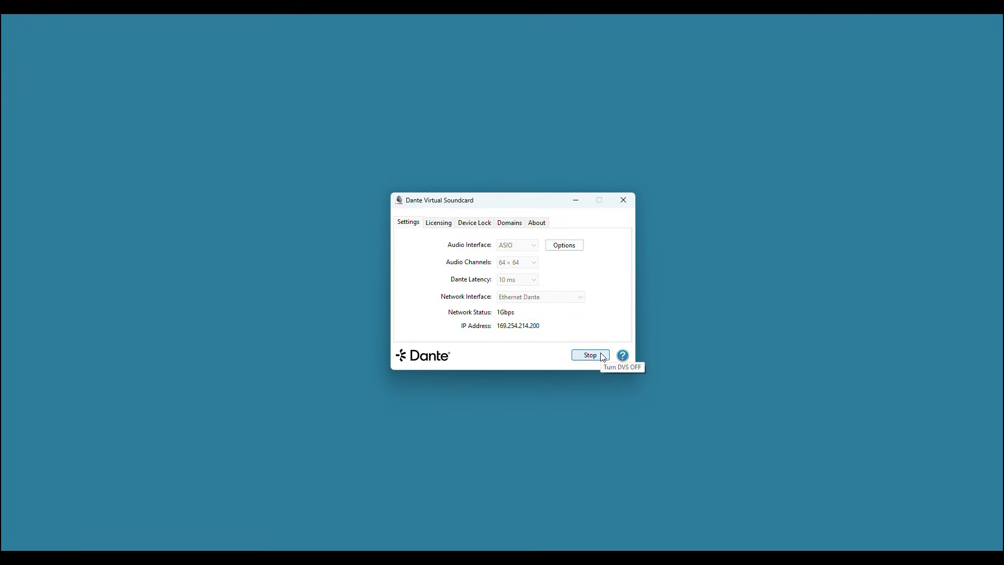
Step: Switch to Dante Controller, filter the transmitters by DVS and route DVS-PC channels 01 and 02 to the DME7's matching receive channels
mouse_move(225, 559)
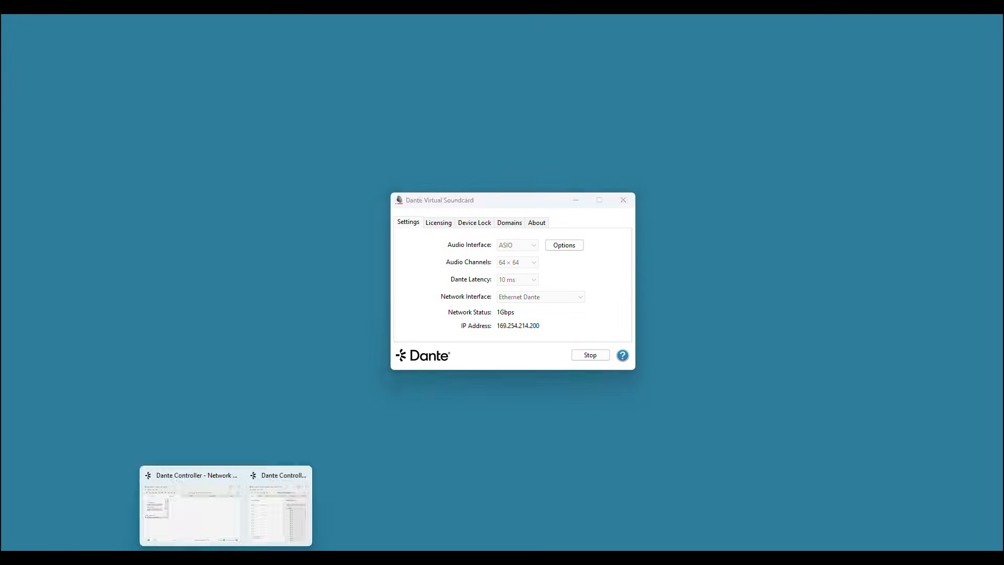
click(214, 527)
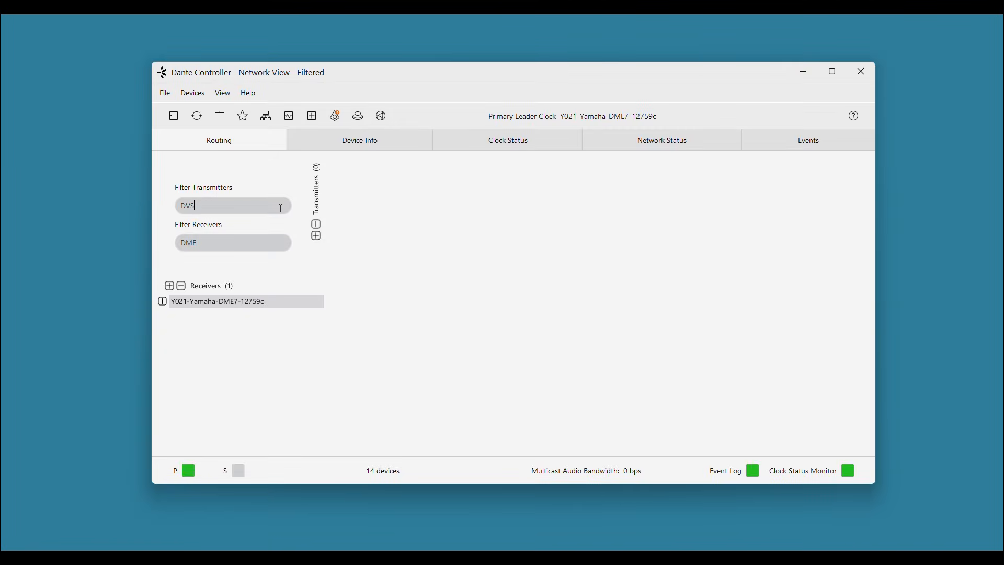
key(Return)
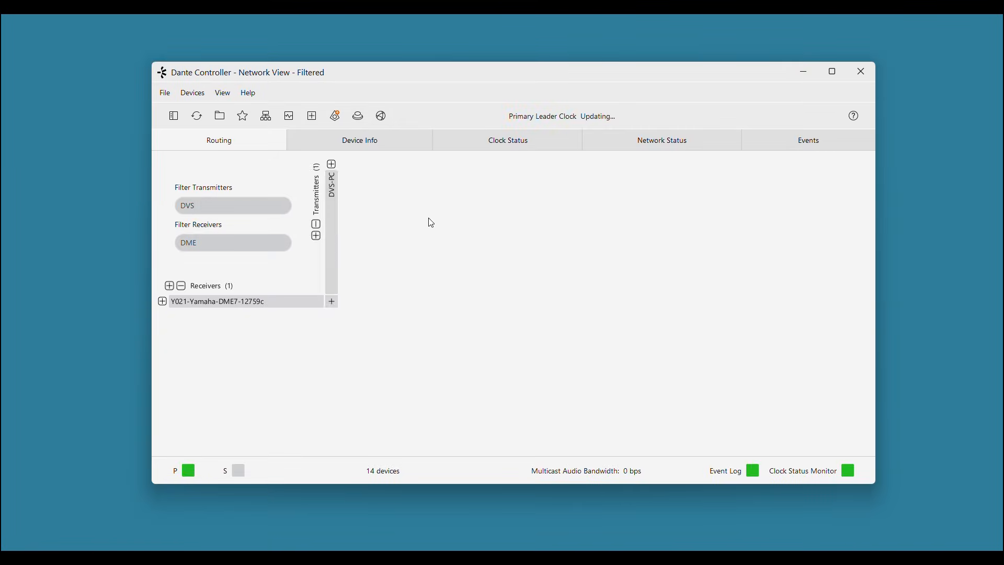
click(332, 301)
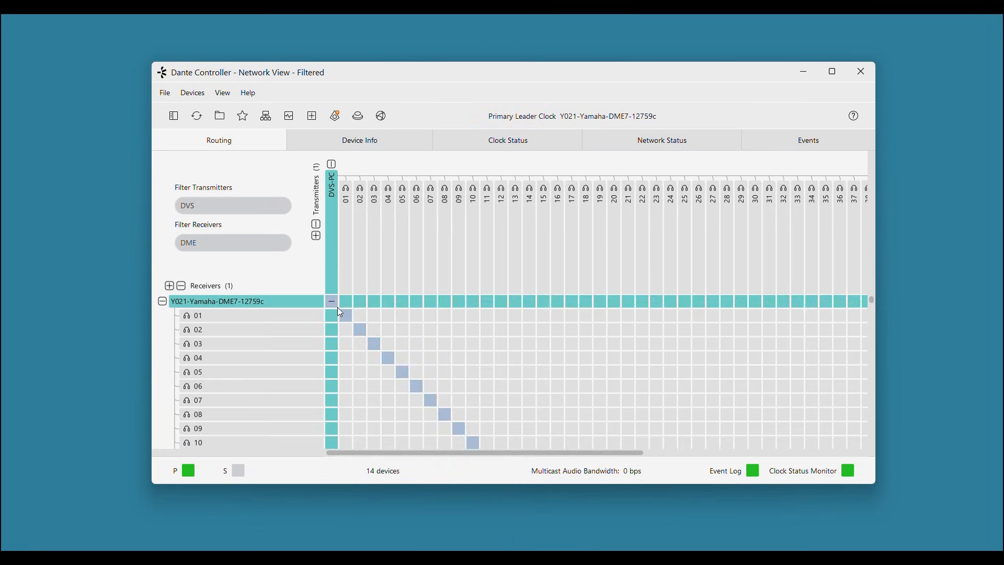
click(360, 330)
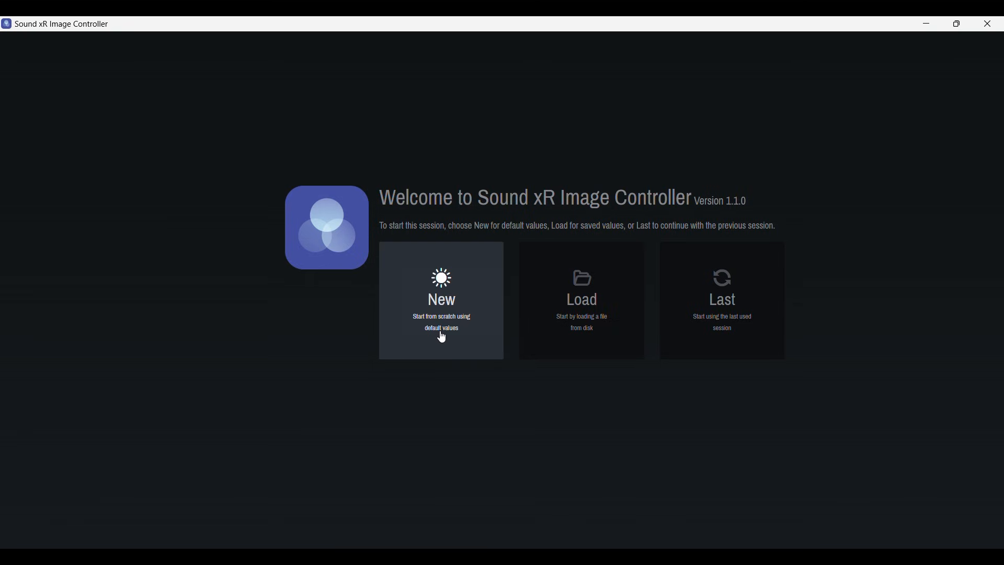
Step: Switch to Sound xR Image Controller, start a new project with the 64 Object configuration and open its system settings
click(441, 336)
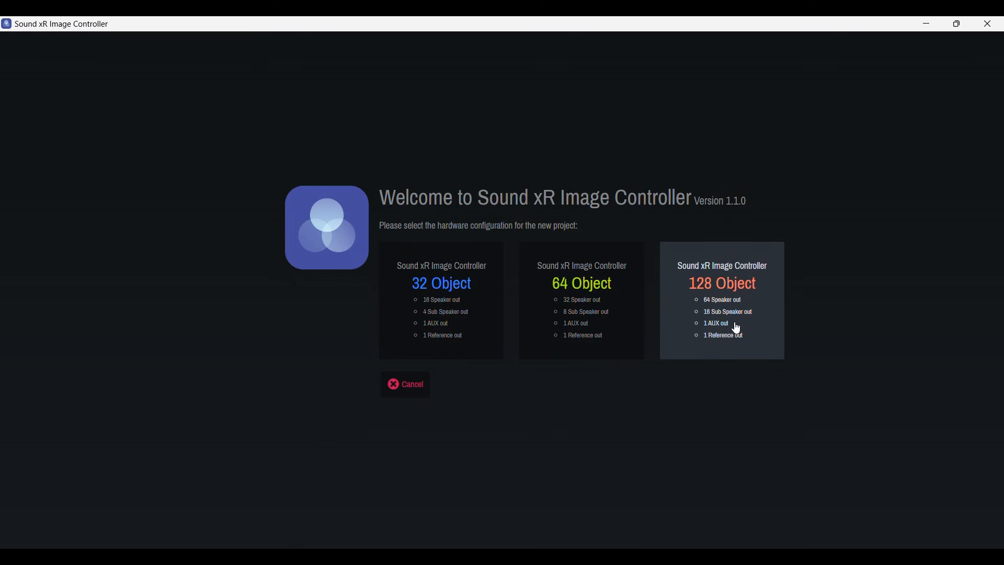
click(617, 335)
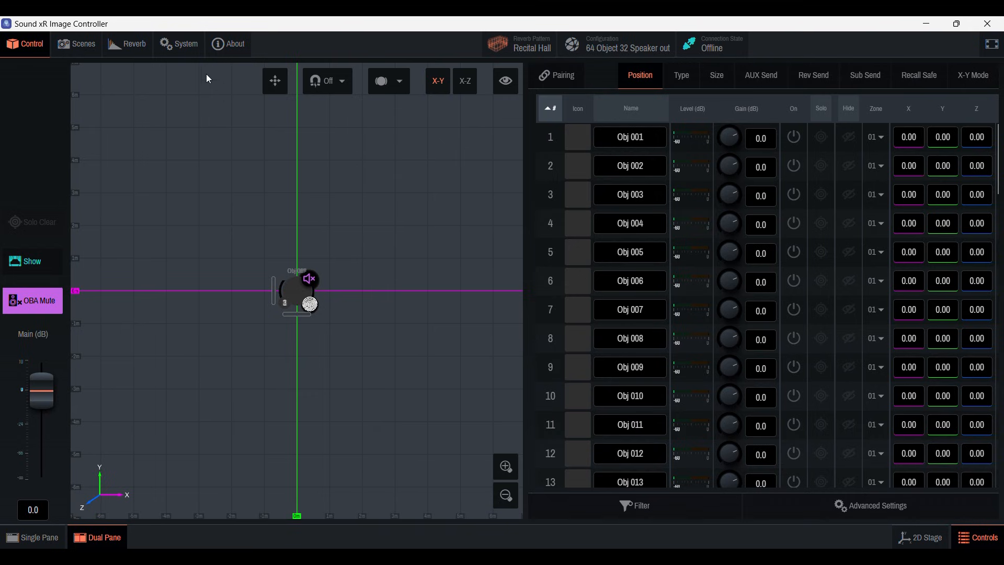
click(166, 39)
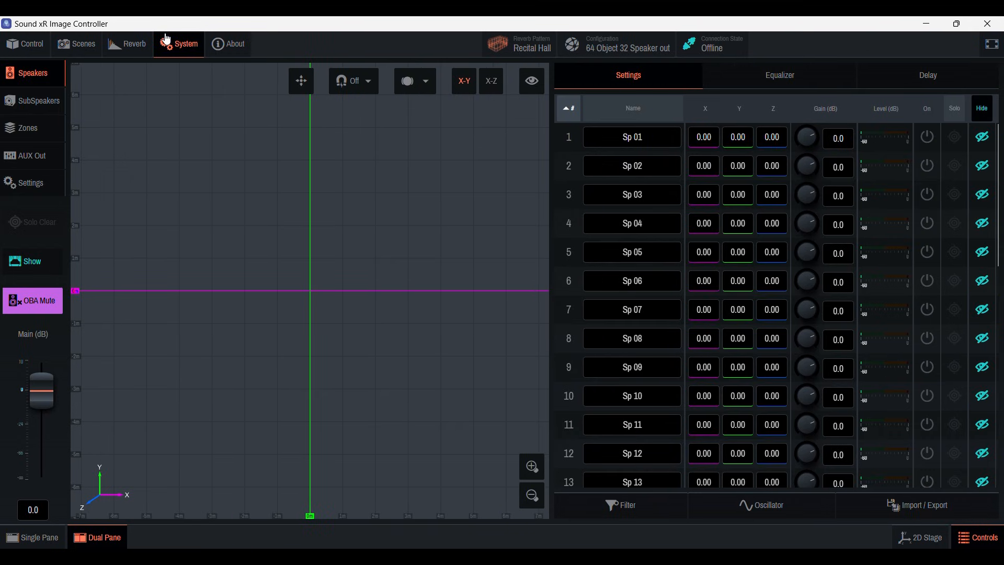
click(45, 185)
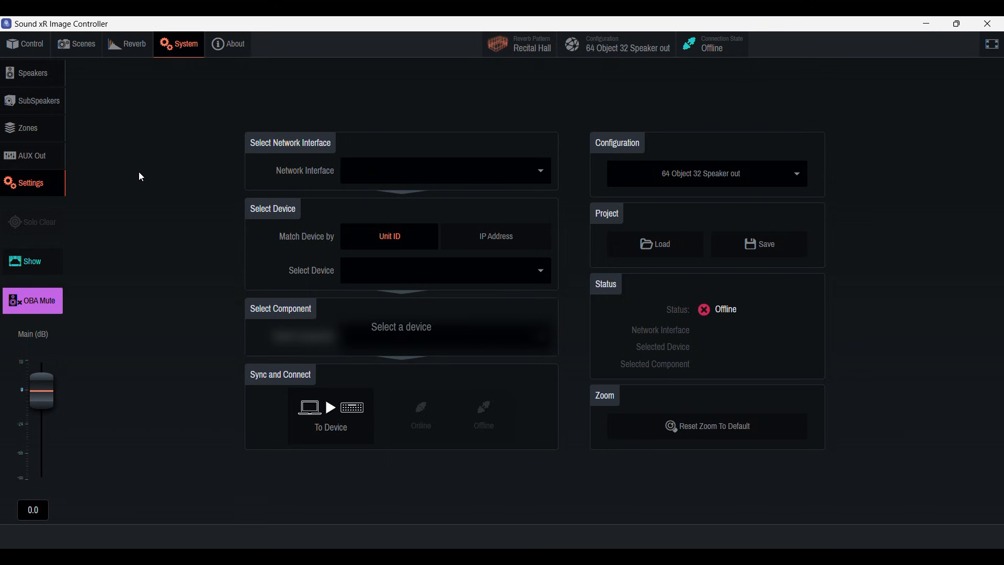
Step: Select network interface Ethernet - 192.168.0.253, device DME7 - 192.168.0.1 and component 40000 Sound xR Image for the connection
click(485, 172)
click(478, 198)
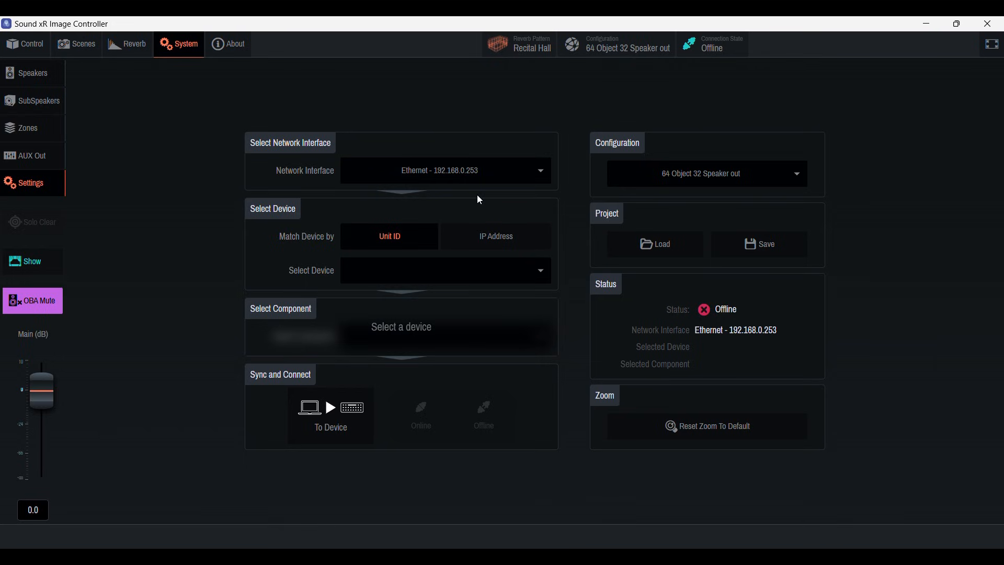
click(483, 272)
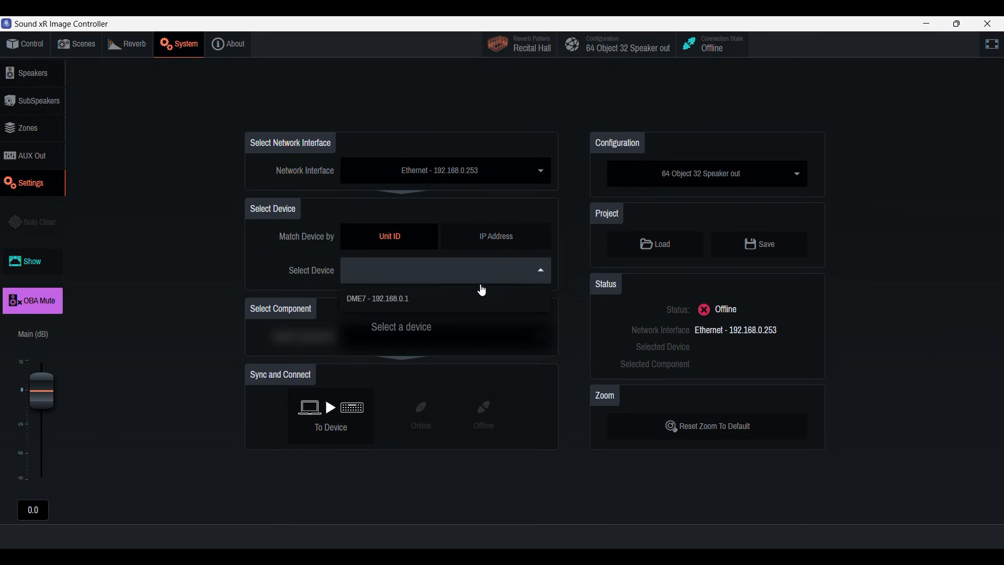
click(477, 299)
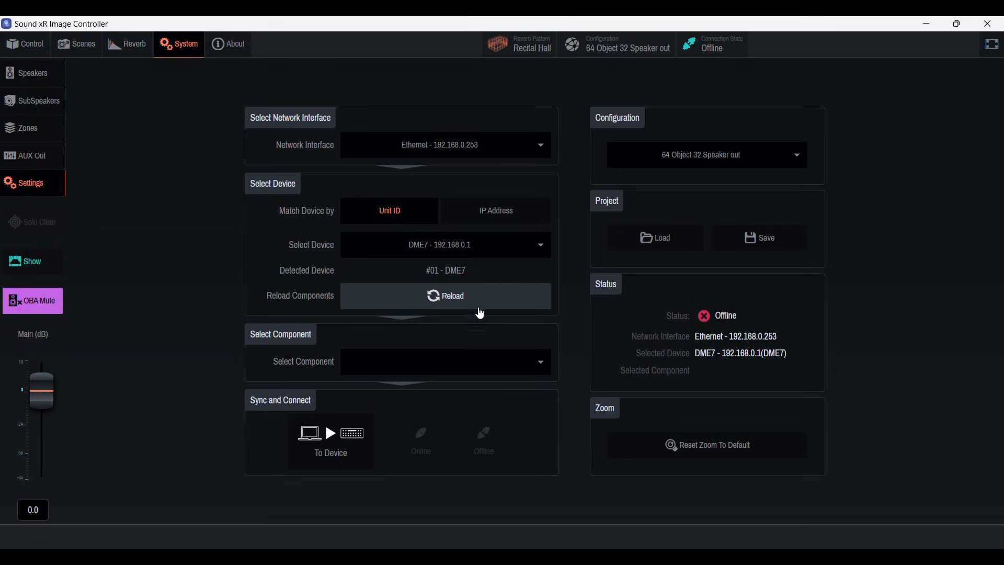
click(488, 364)
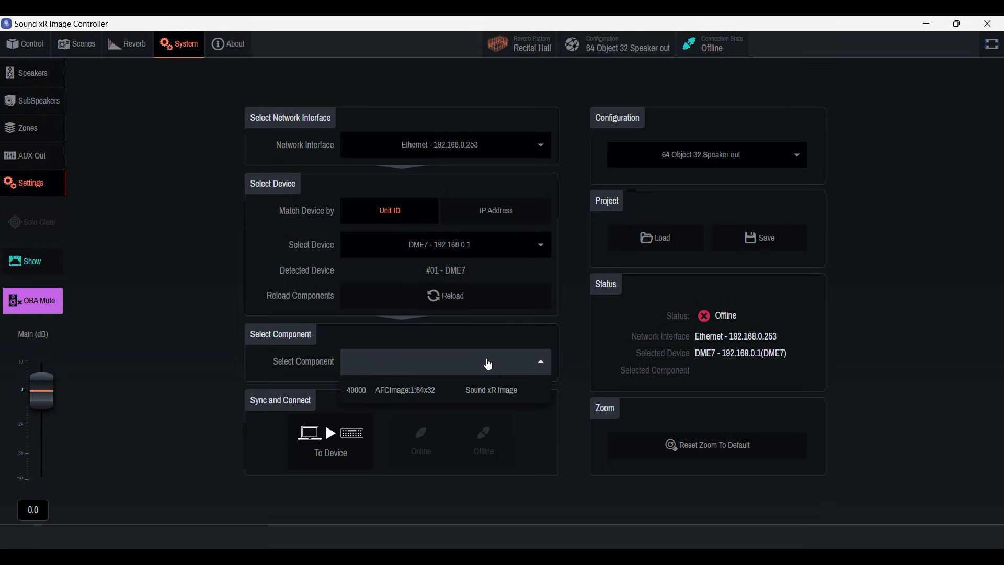
click(486, 386)
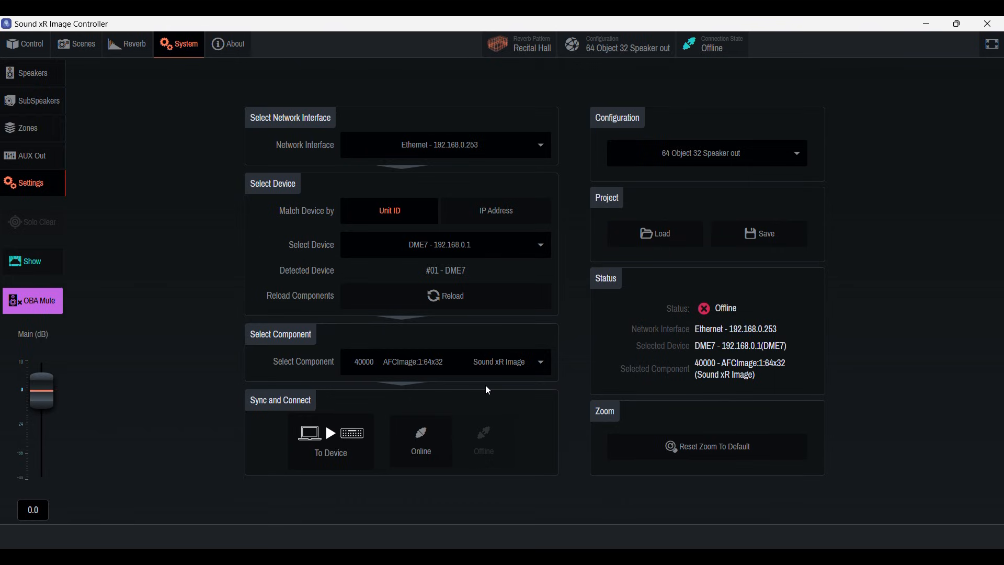
Step: Synchronize the controller's settings to the device and bring the connection online
click(350, 443)
click(349, 443)
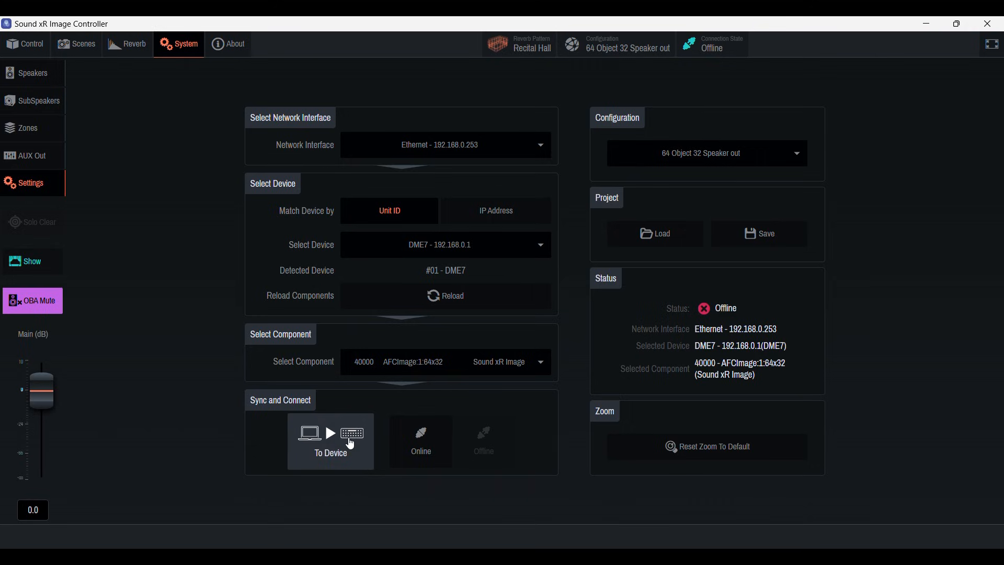
click(425, 449)
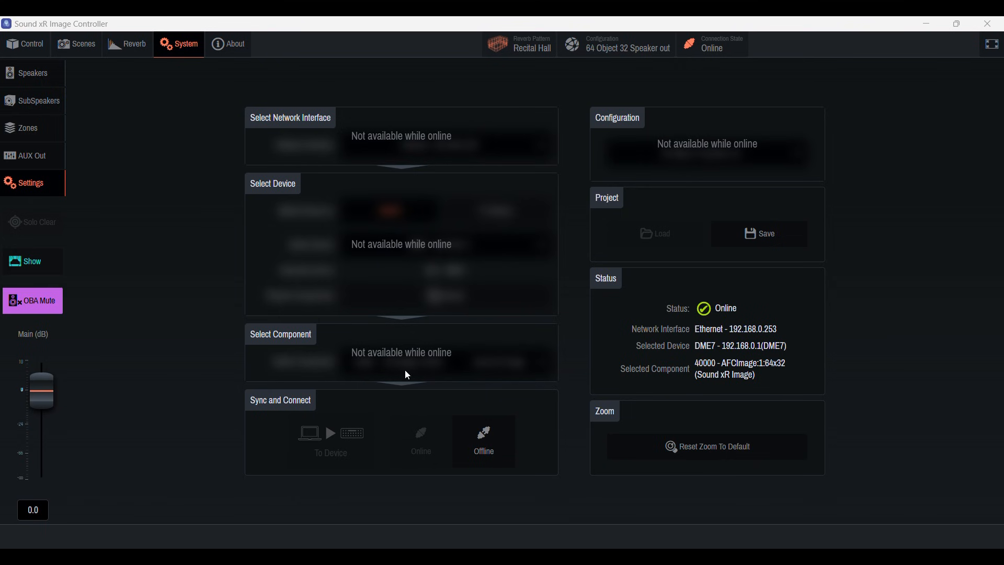
Step: Unhide speakers 1 to 32 together in the speaker settings and turn them all on
click(24, 81)
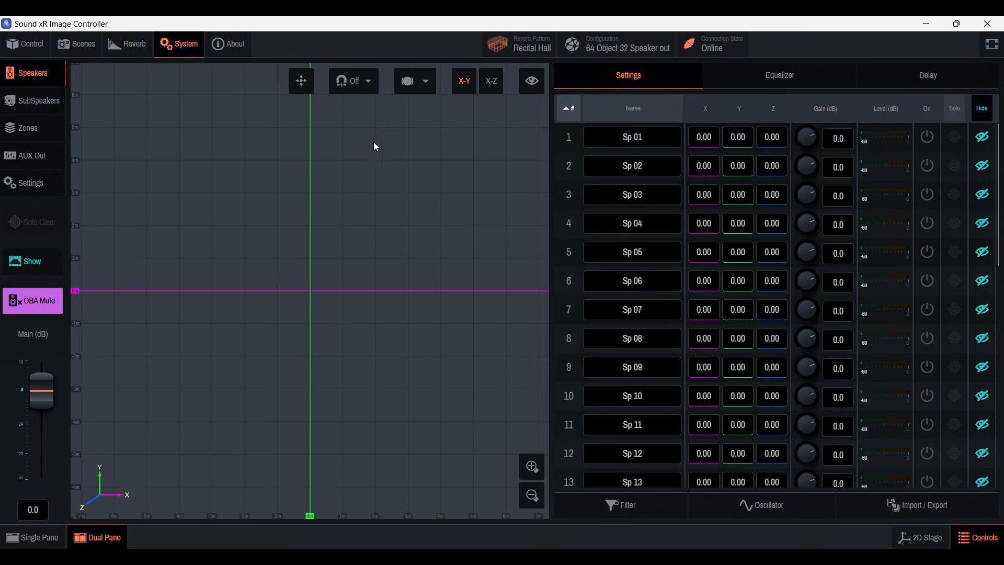
scroll(570, 166, down, 10)
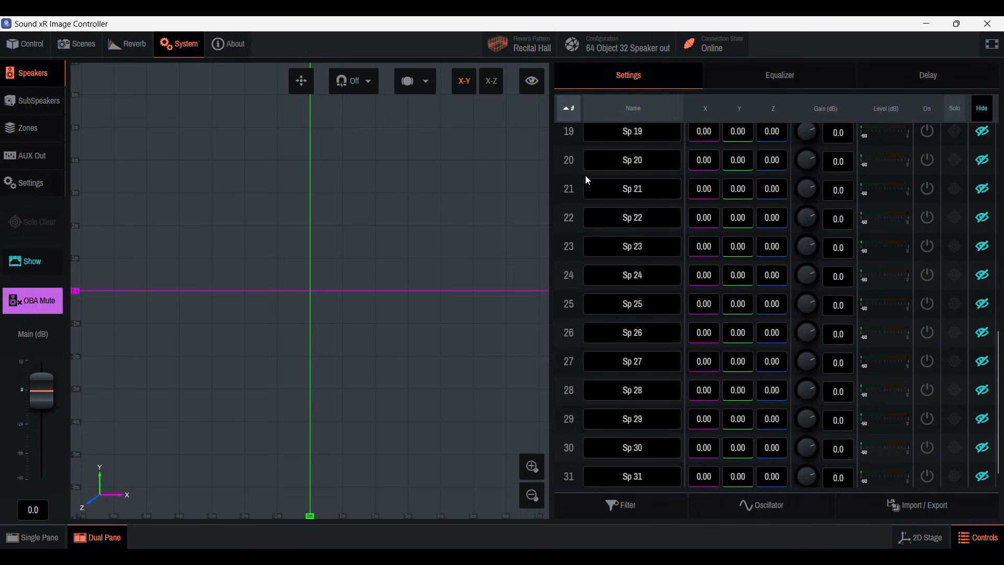
scroll(586, 175, up, 10)
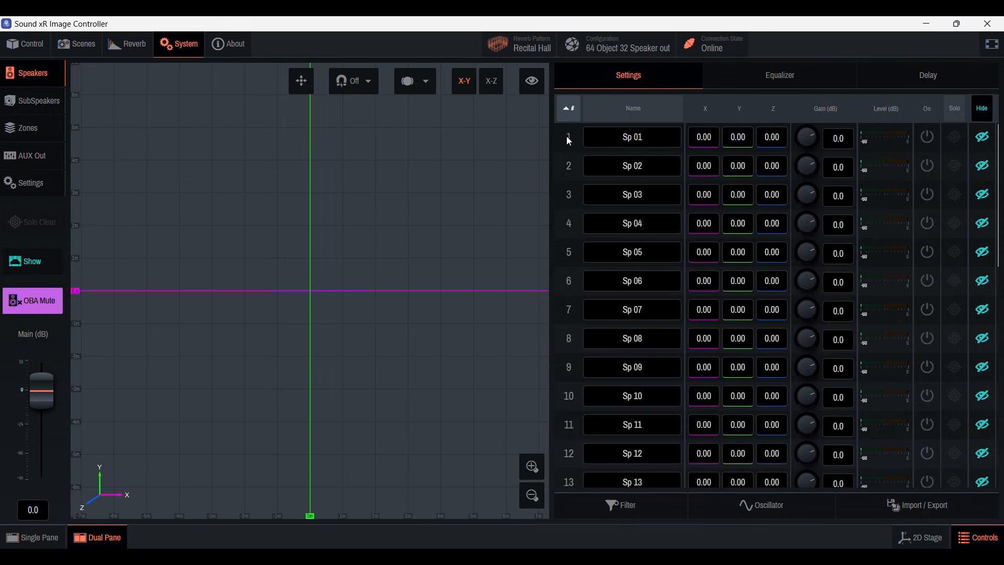
scroll(568, 141, down, 10)
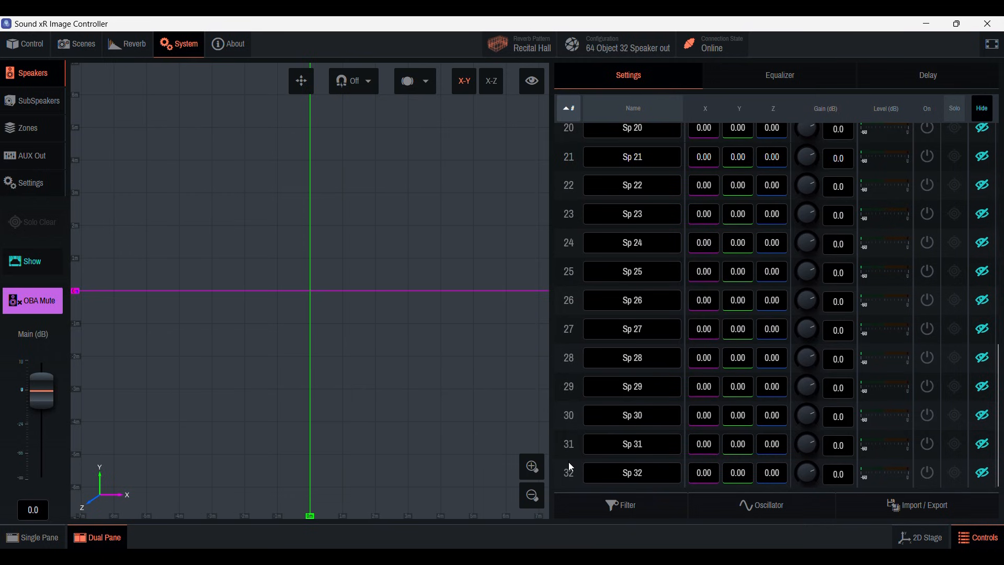
click(981, 475)
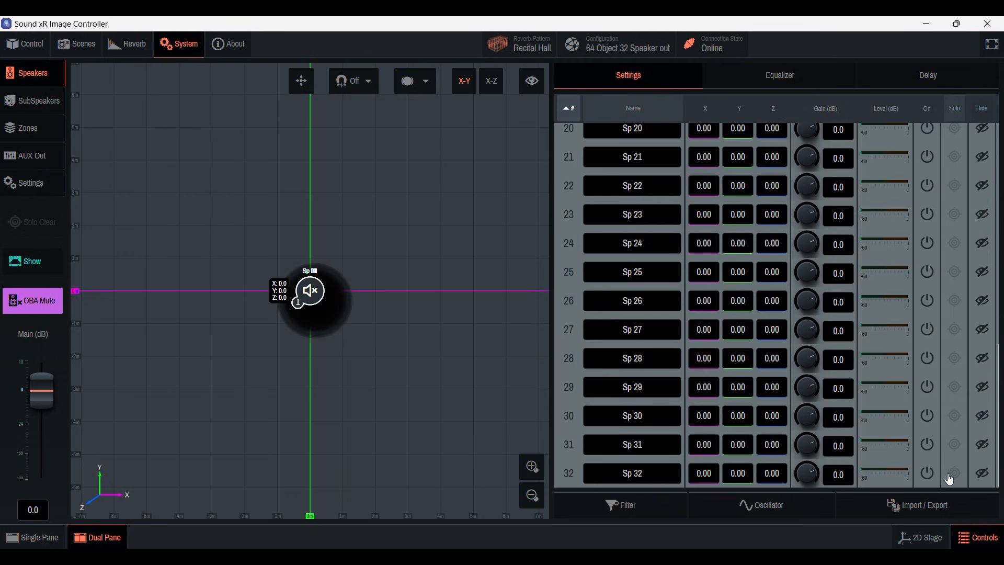
click(930, 476)
Step: Set the position of speaker Sp 01 to X -3, Y 2 and Z 5
scroll(837, 366, up, 10)
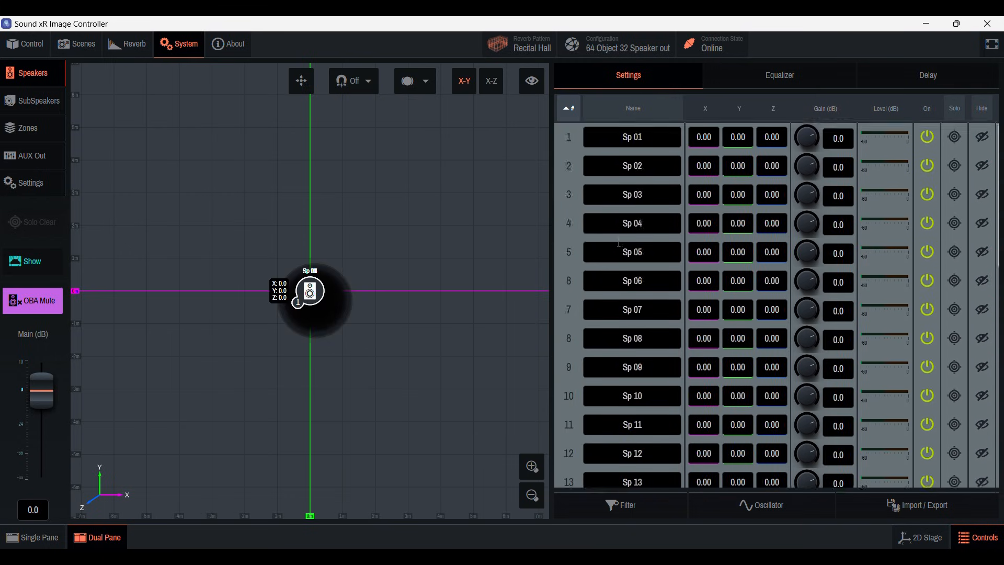
click(606, 146)
click(705, 139)
text(-3)
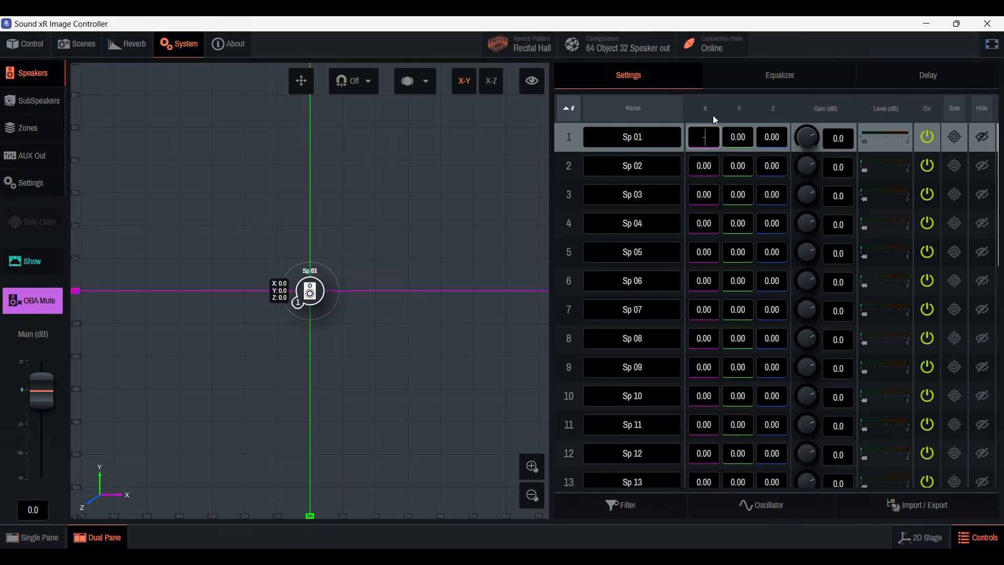
key(Return)
click(738, 137)
text(2)
key(Return)
key(Tab)
text(5)
key(Return)
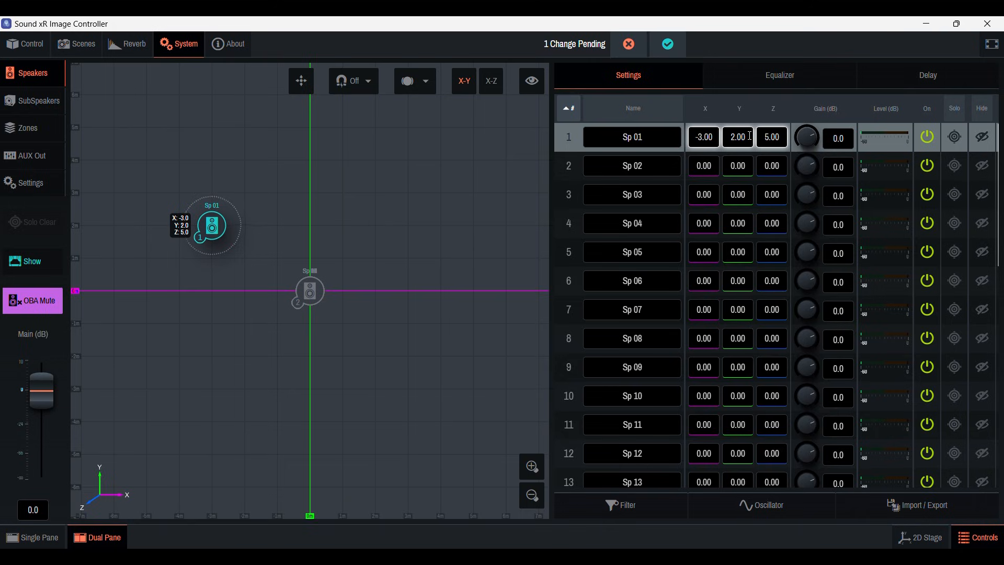
Step: Place speaker Sp 02 at about X -0.91, Y 1.74 and speaker Sp 03 at about X 0.86, Y 1.79
drag(321, 291, 273, 232)
drag(309, 291, 341, 239)
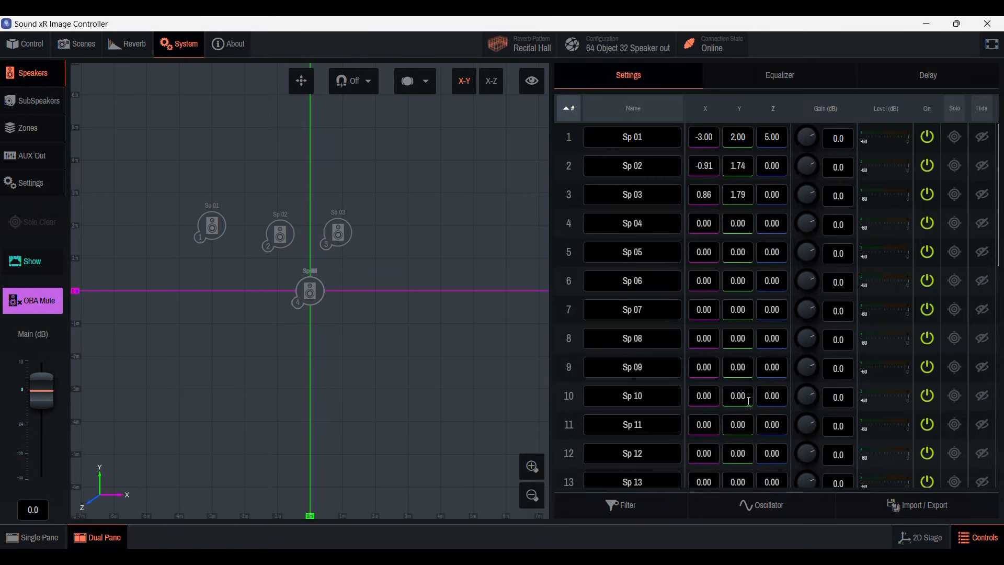
Step: Import the speaker positions from the file speaker-positions.nys in the NS-1 folder
click(912, 515)
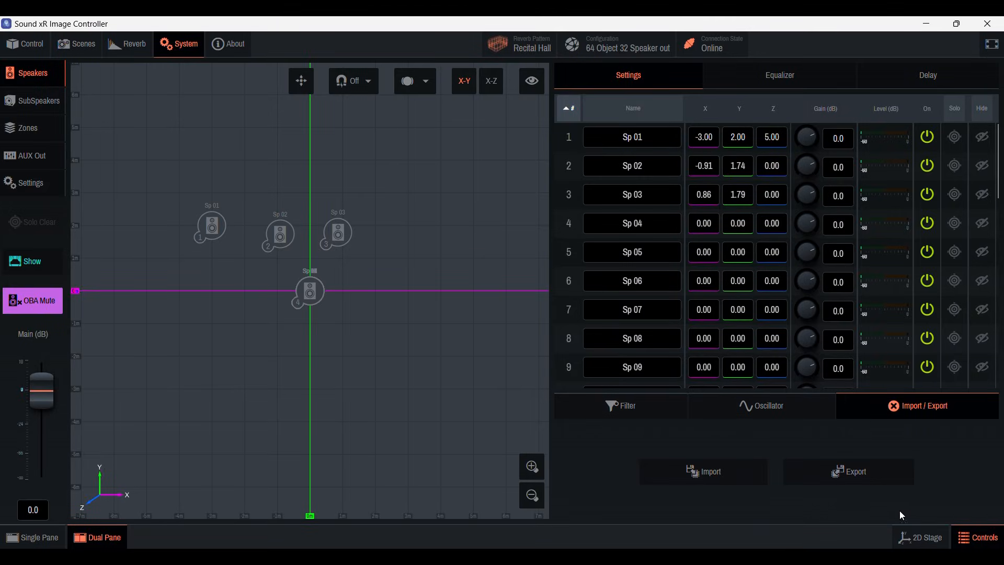
click(720, 470)
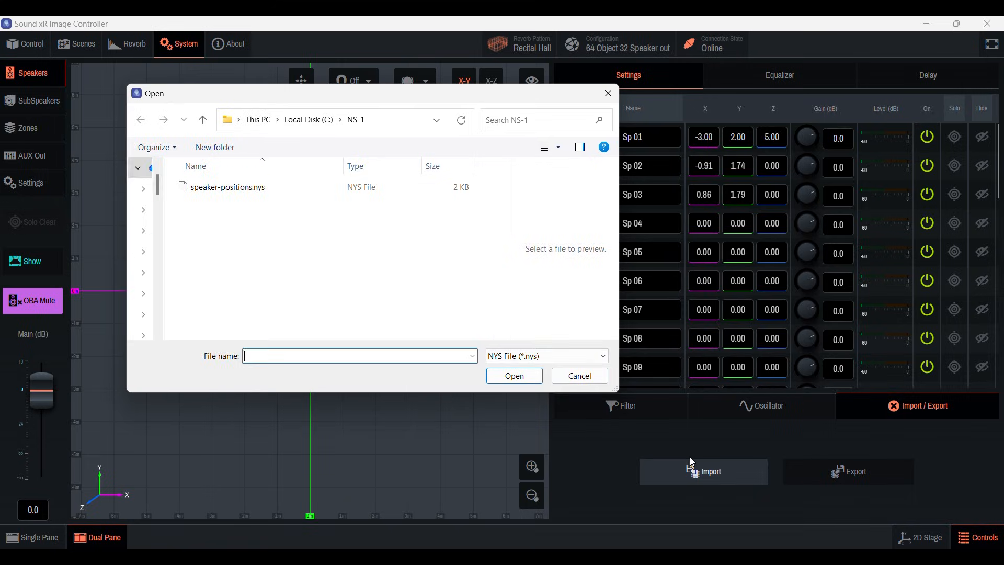
click(278, 192)
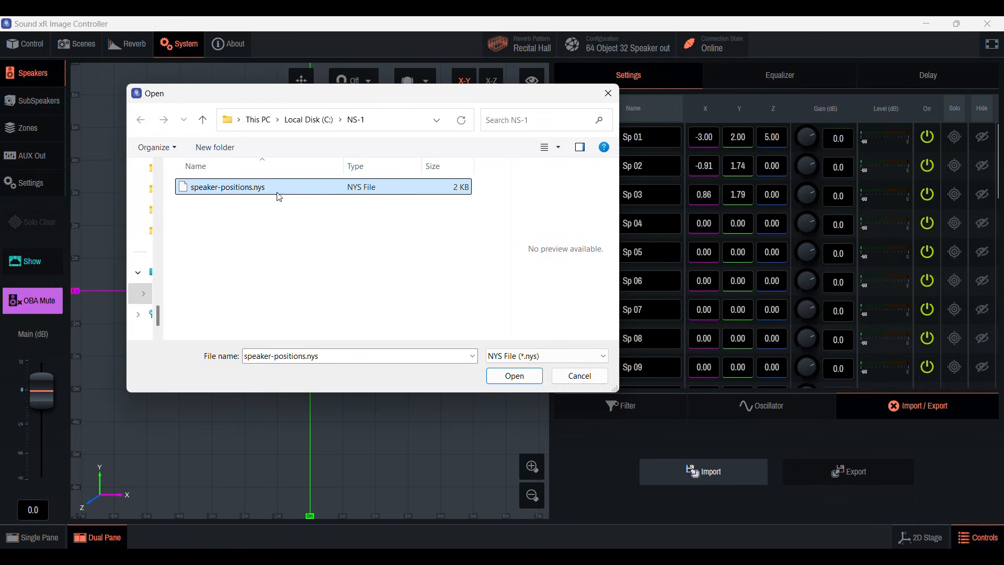
click(517, 380)
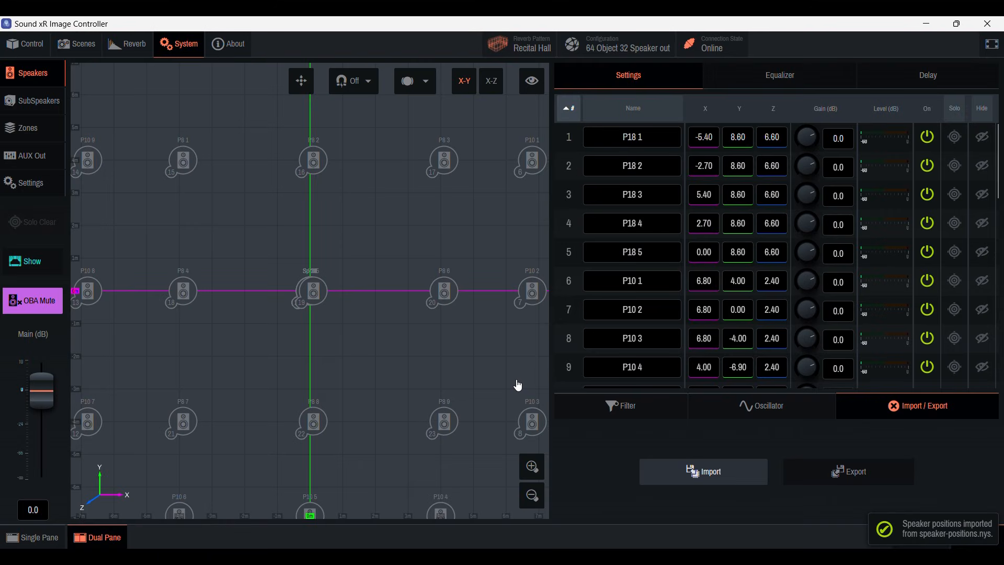
scroll(501, 372, down, 2)
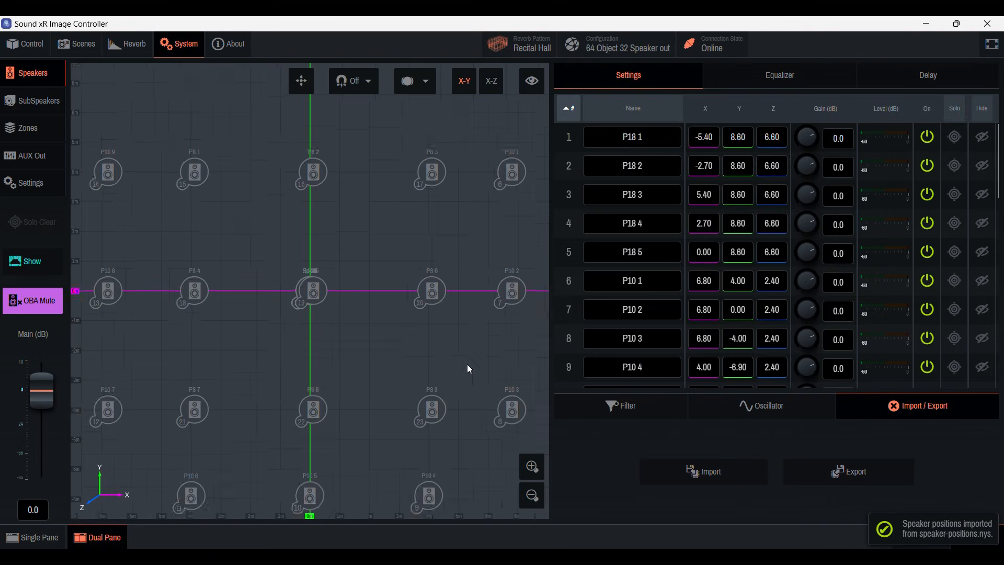
scroll(465, 361, down, 1)
Step: Start the oscillator with pink noise and set its level to about -50.5 dB
click(767, 408)
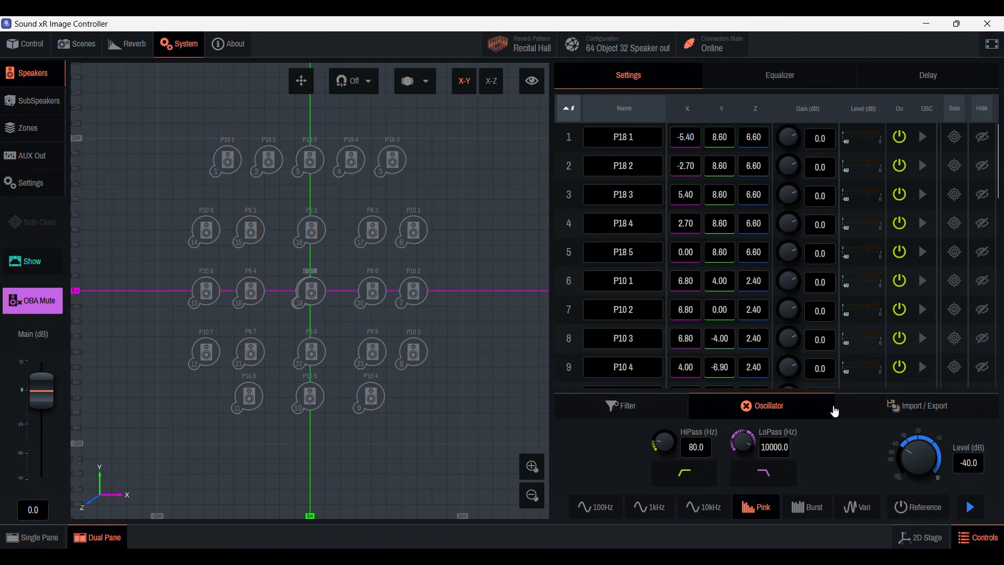
click(971, 508)
drag(913, 442, 907, 454)
Step: Set the main output level to -12 dB
drag(44, 388, 51, 459)
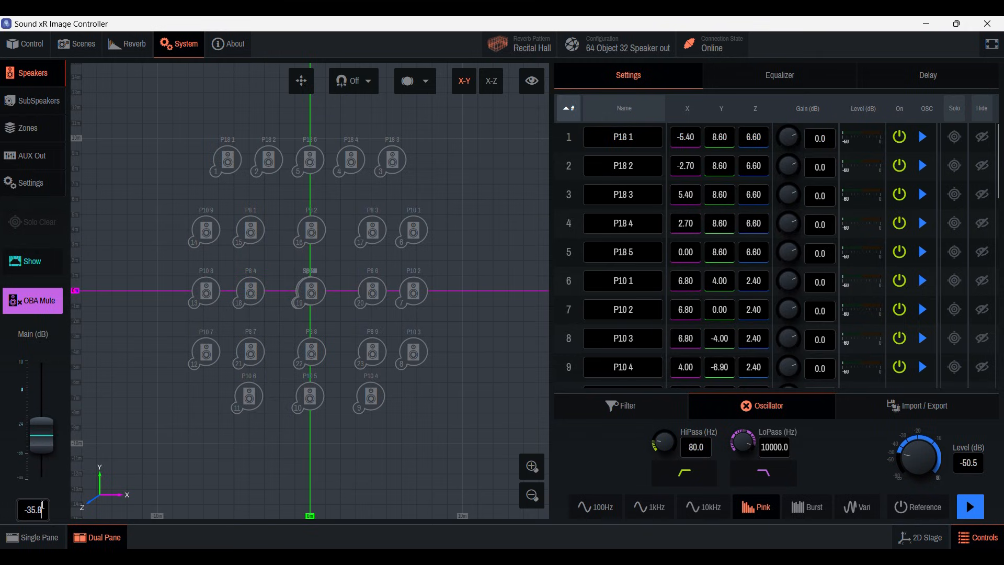
text(-12)
key(Return)
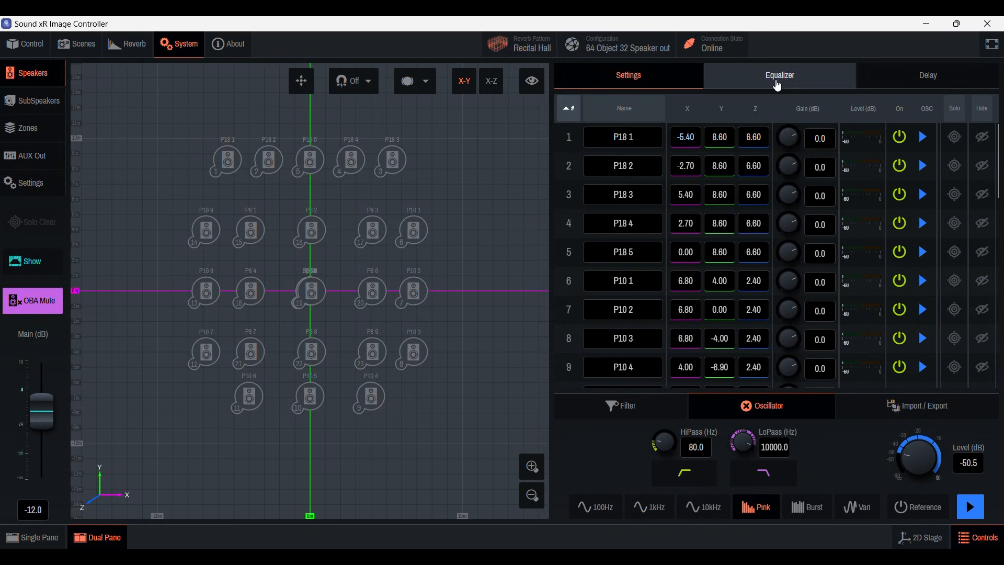
Step: Look over the equalizer and delay settings of the speakers
click(779, 78)
click(916, 78)
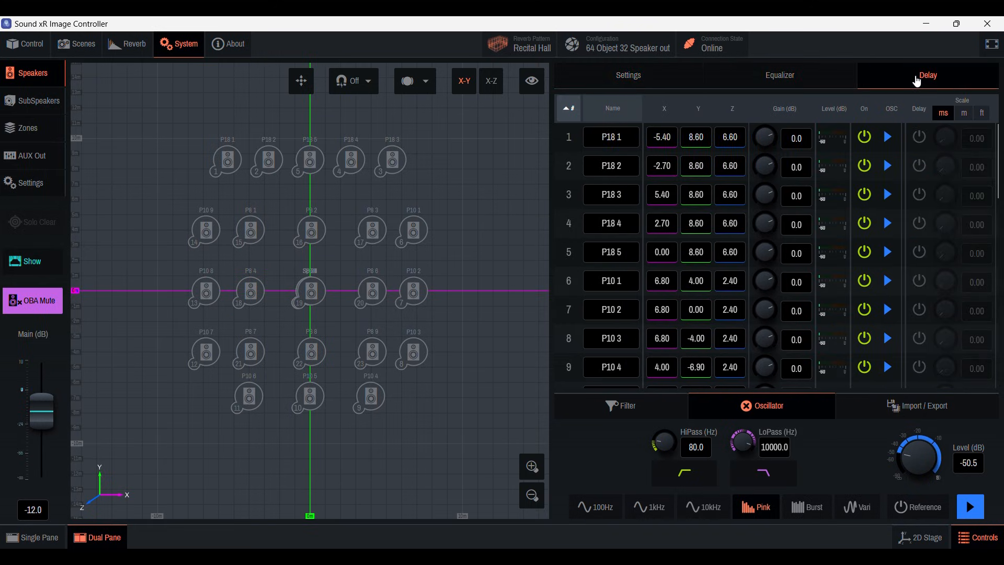
click(848, 82)
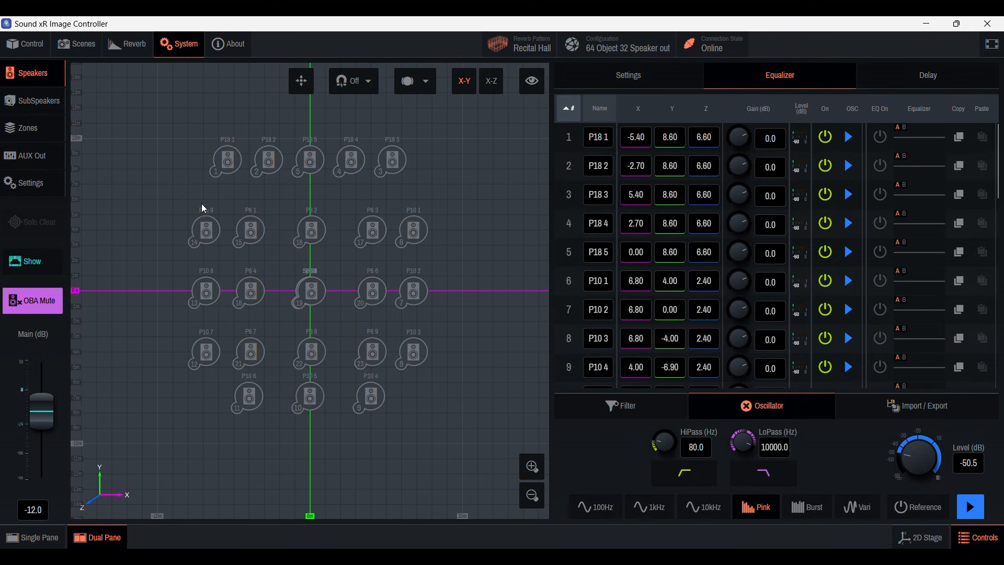
Step: Turn off OBA Mute and switch off the oscillator signal for speaker P18 1
click(27, 309)
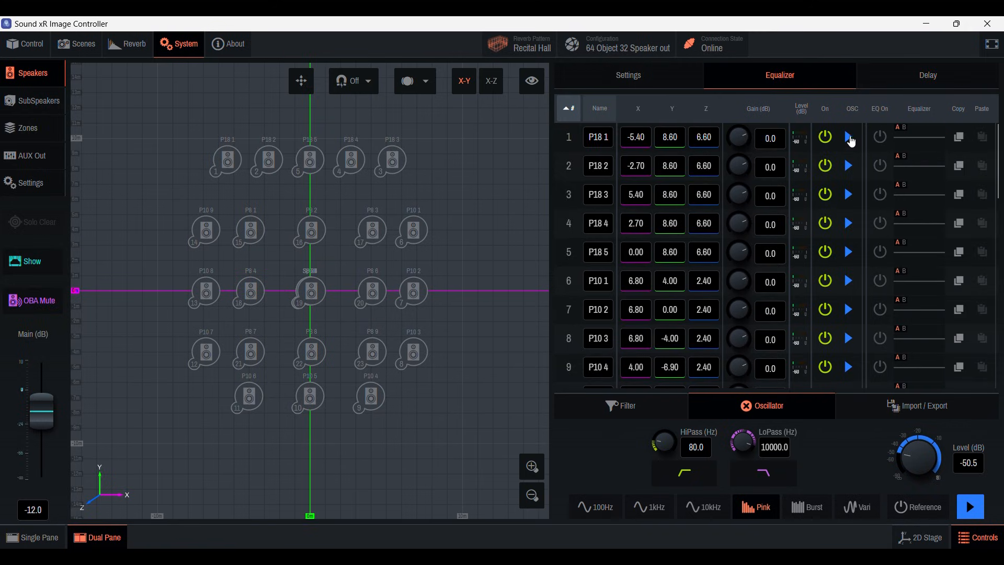
click(849, 137)
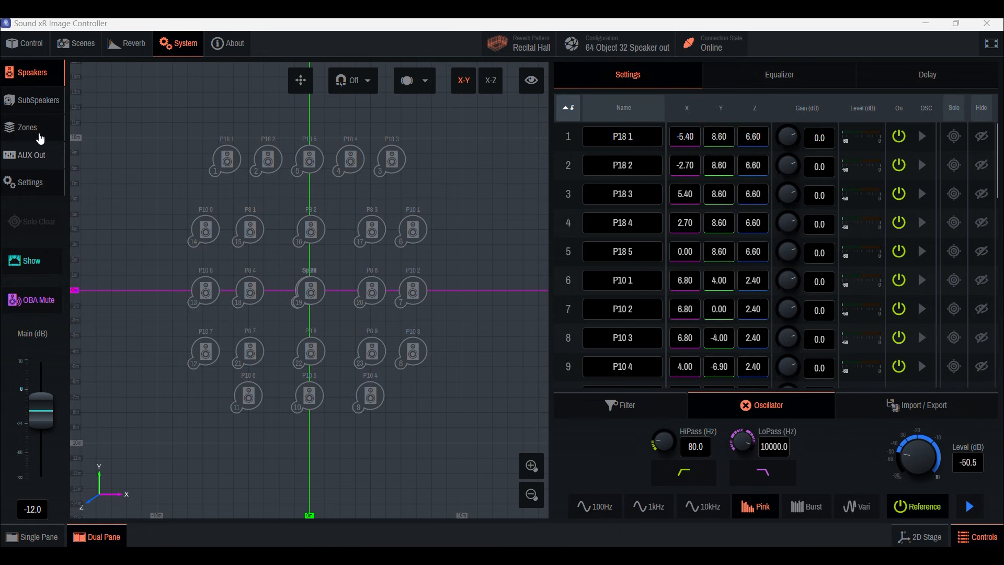
Step: Look through the list of zones and select Zone 01 to display its rendering area on the stage
click(36, 127)
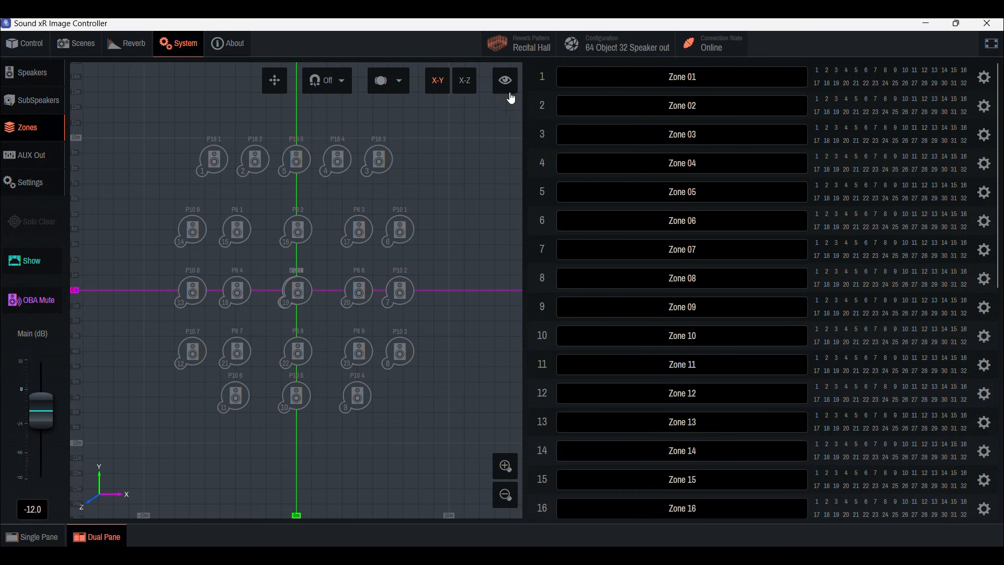
scroll(544, 78, down, 8)
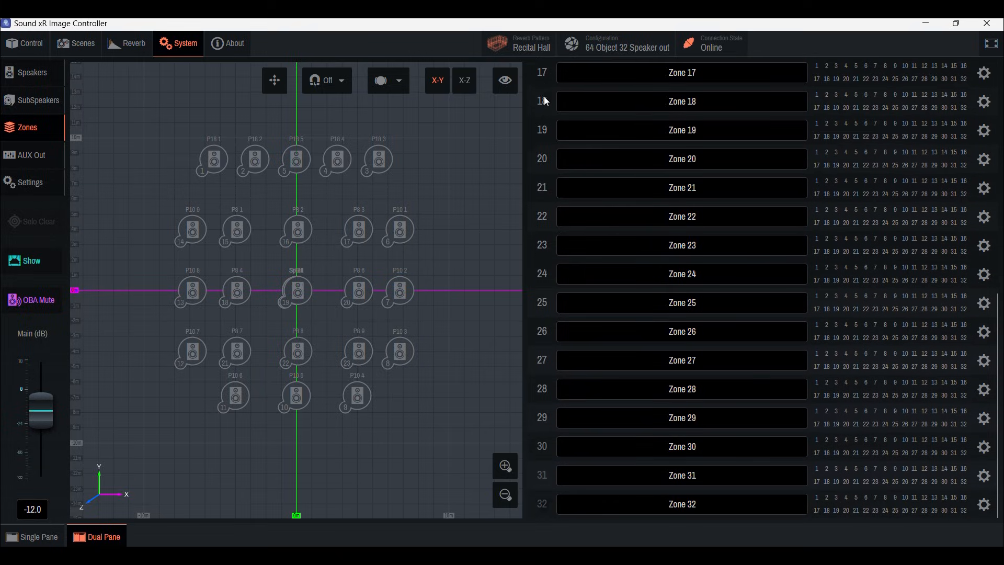
scroll(556, 490, up, 8)
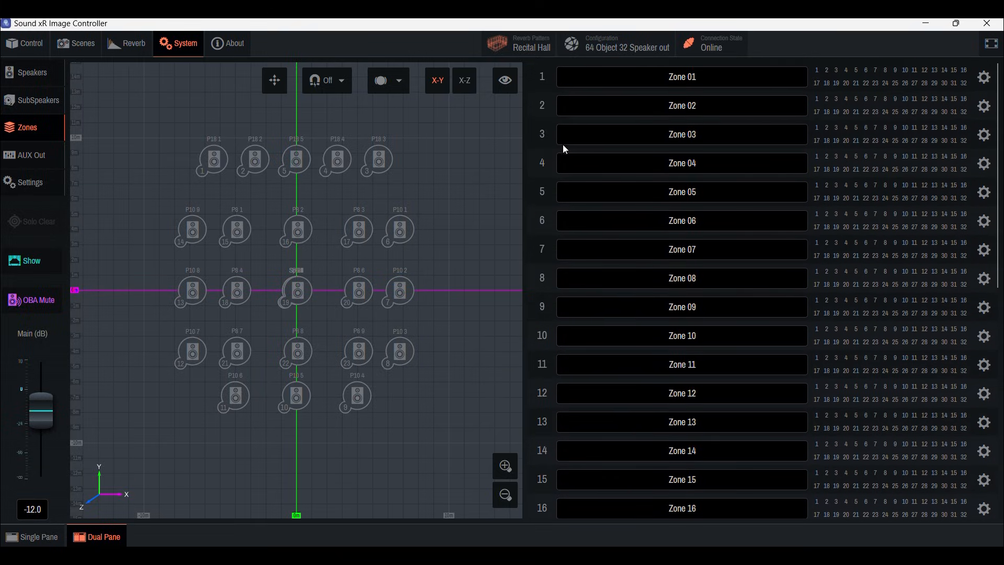
click(544, 76)
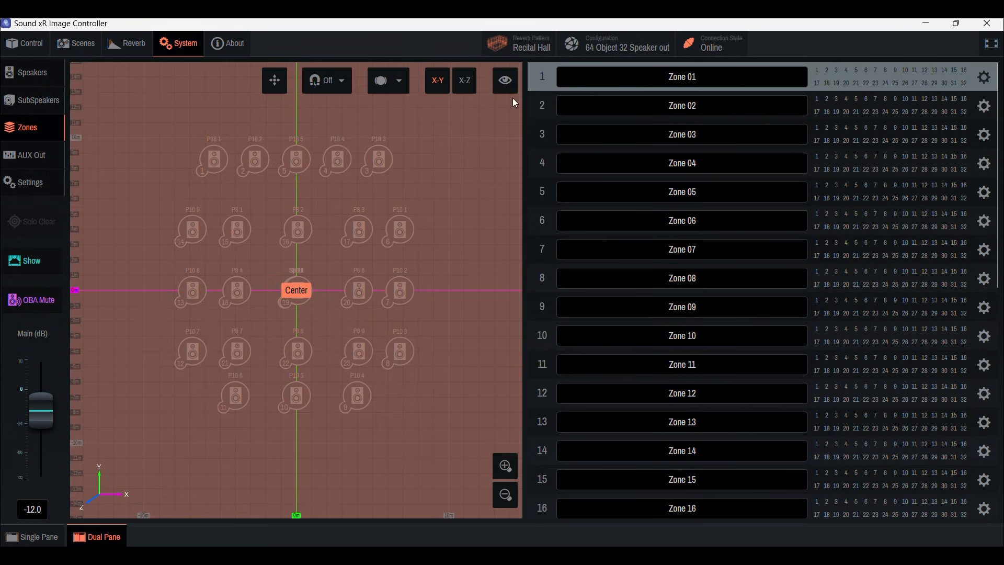
scroll(398, 158, down, 3)
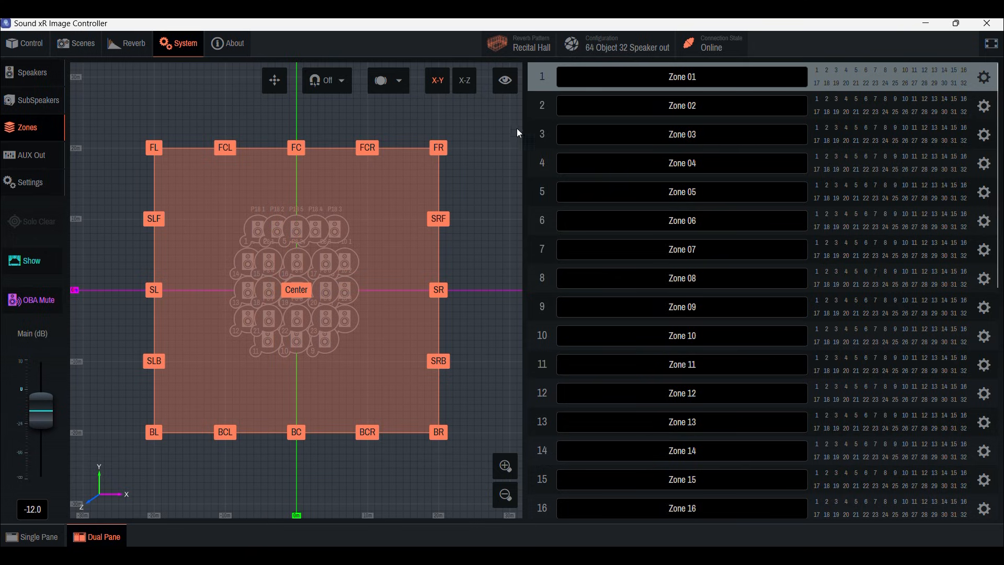
Step: Assign speakers 1 to 23, from P18 1 through P8 9, to Zone 01 in its detailed settings
click(984, 77)
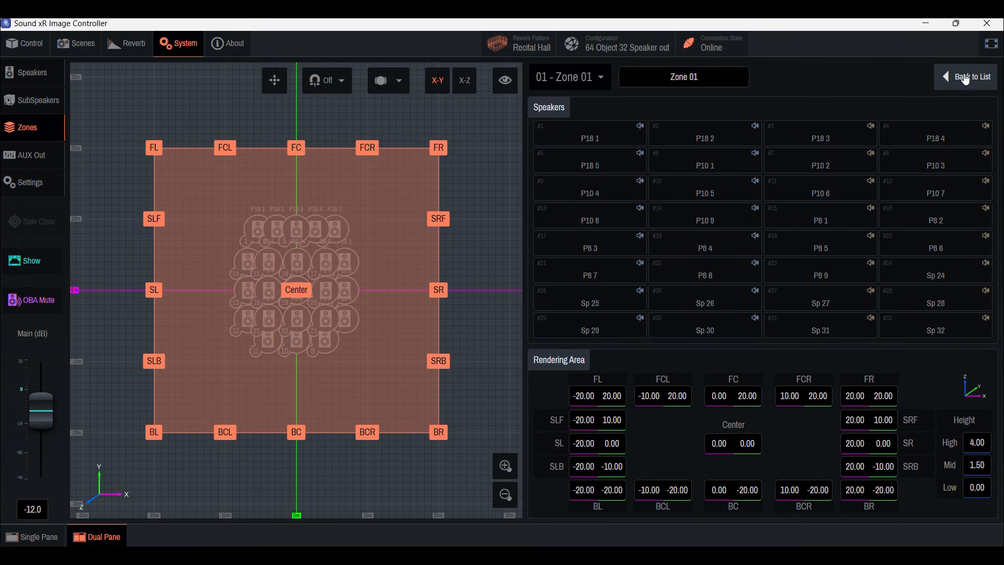
click(625, 134)
click(698, 134)
click(828, 135)
click(915, 134)
click(604, 173)
click(716, 166)
click(831, 166)
click(942, 166)
click(615, 196)
click(711, 194)
click(826, 195)
click(928, 196)
click(621, 220)
click(706, 219)
click(793, 220)
click(942, 225)
click(591, 245)
click(697, 249)
click(816, 246)
click(934, 245)
click(591, 272)
click(694, 276)
click(819, 274)
click(908, 275)
click(910, 273)
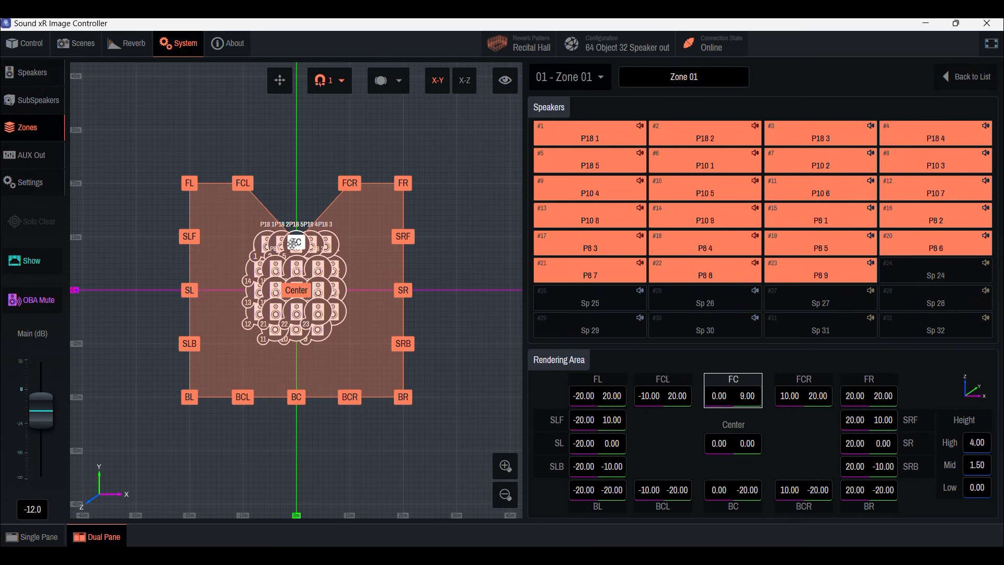
Step: Move the FCL point of Zone 01's rendering area to X -5, Y 9
drag(242, 182, 269, 242)
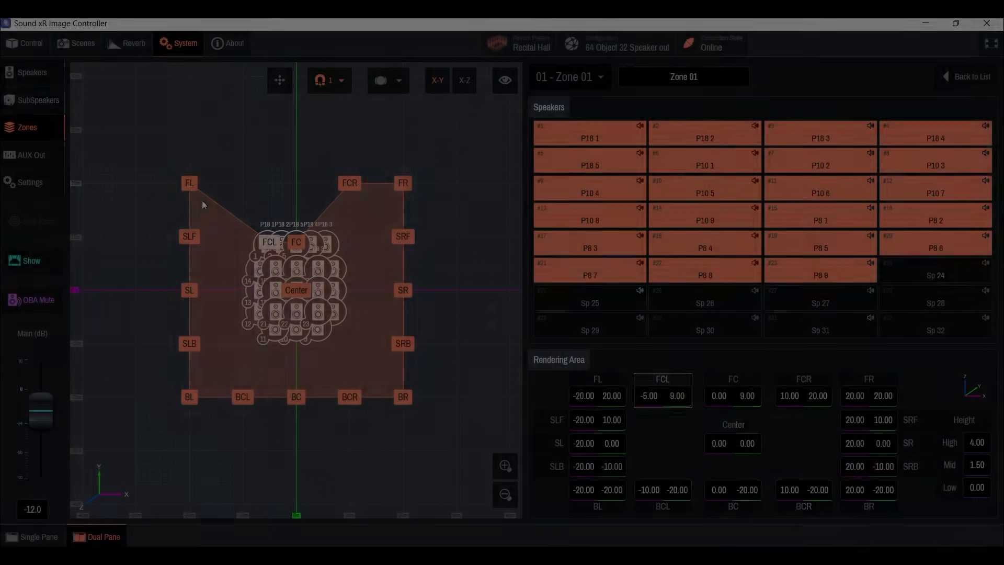
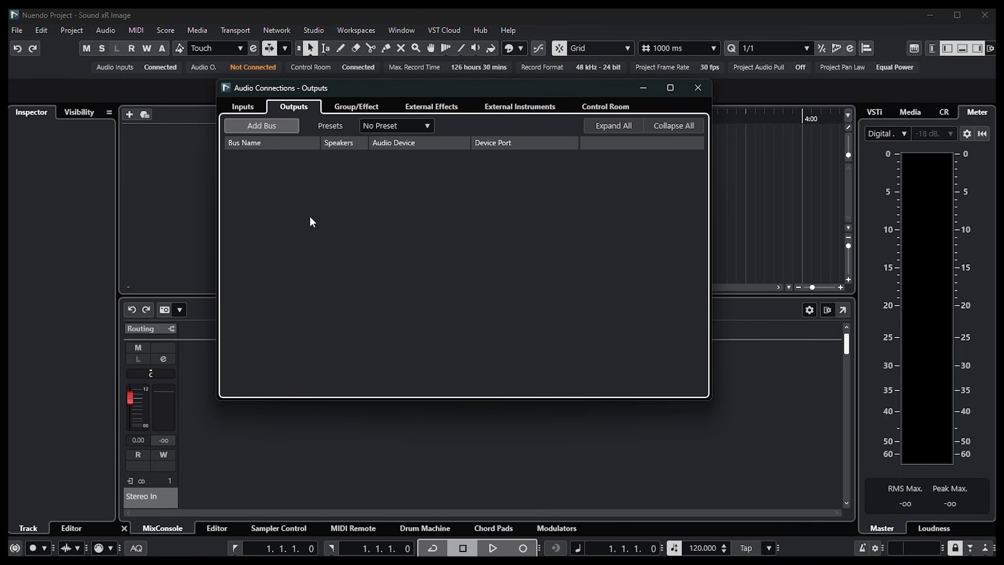
Step: Add one output bus in the 7.1.4 configuration to the audio connections
click(274, 123)
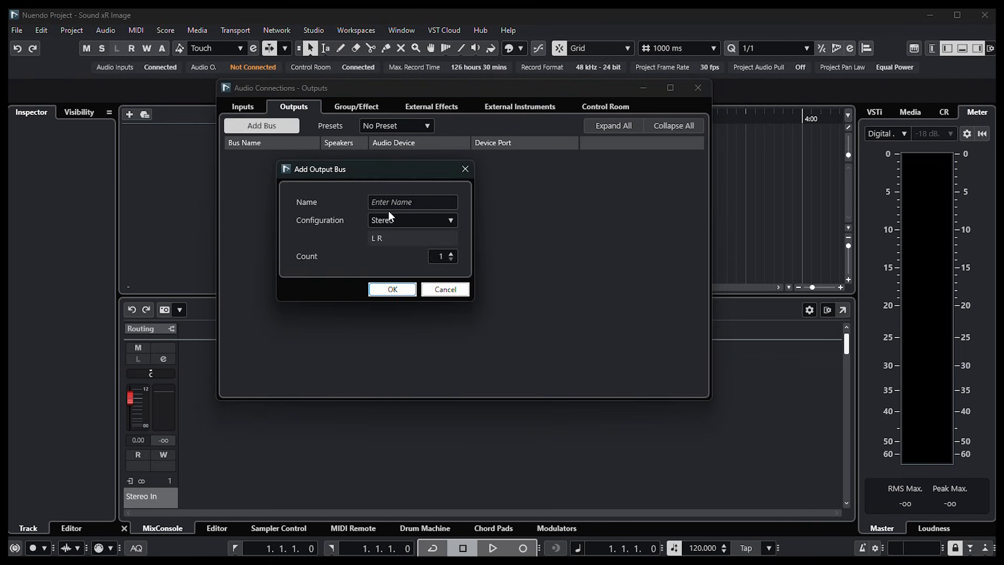
click(392, 219)
click(407, 378)
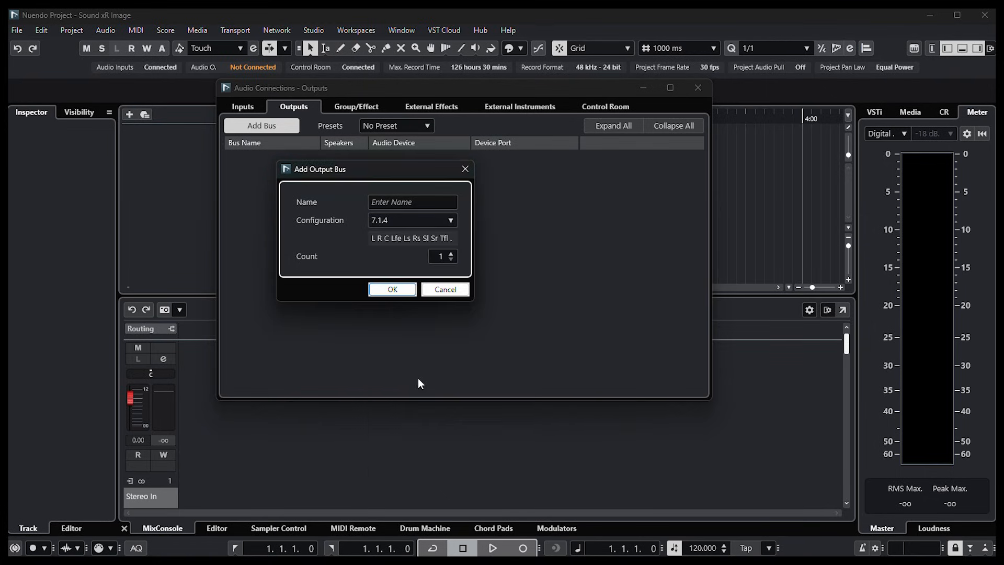
click(392, 289)
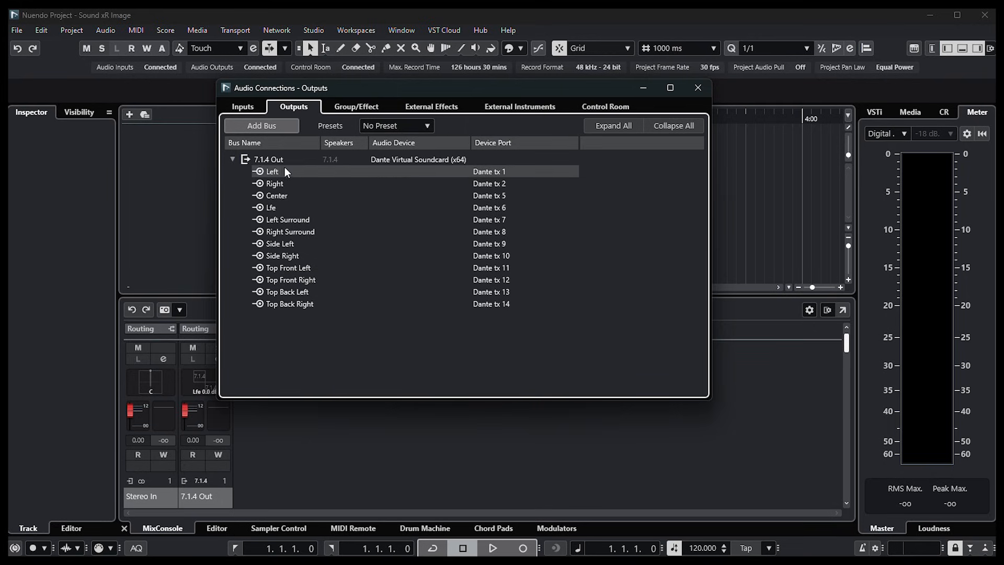
Step: Set the 7.1.4 output bus's audio device to Not Connected and close the audio connections
click(386, 158)
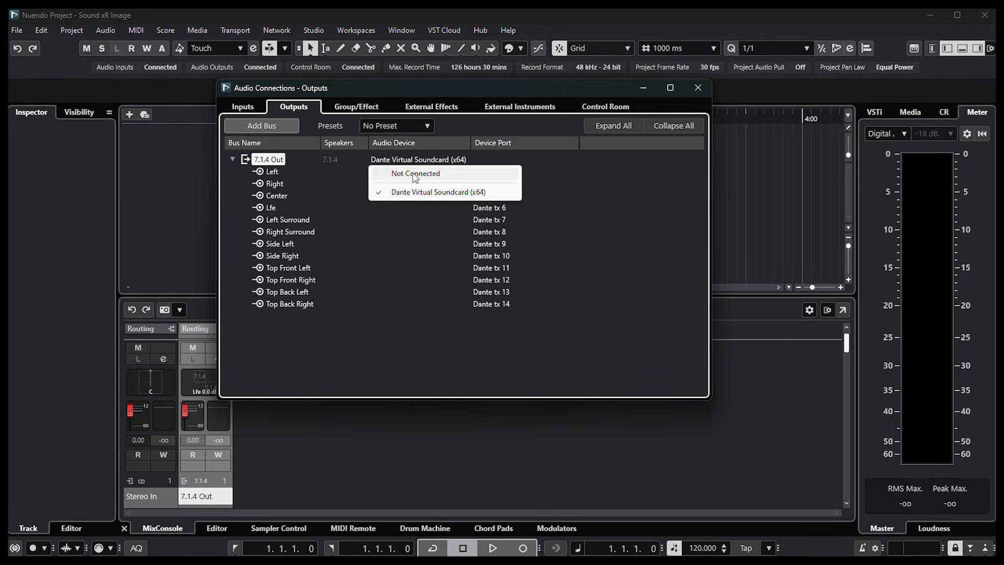
click(412, 172)
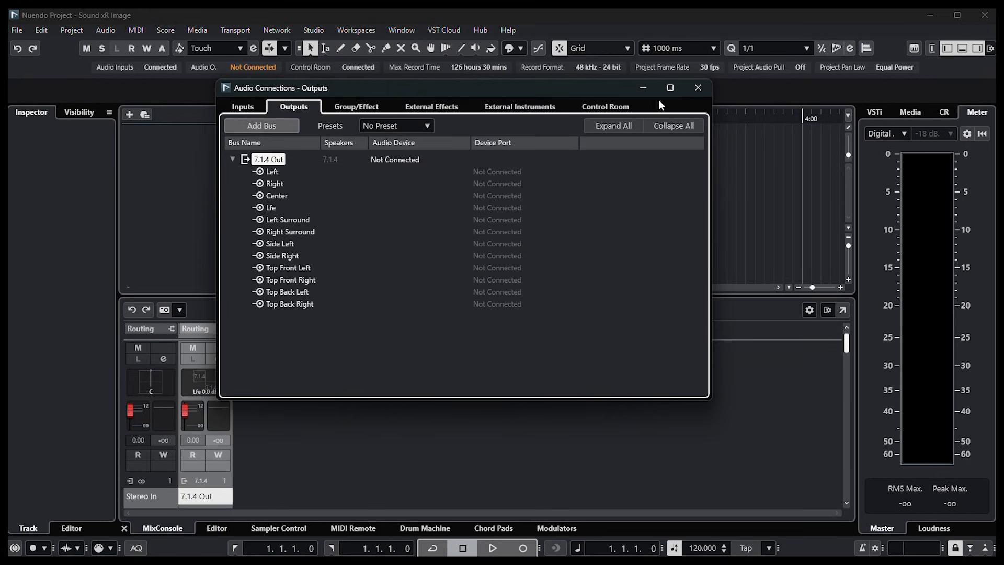
click(698, 87)
Step: Activate OSC data transmission in the External OSC Renderer setup and check its IP address and port number
click(314, 31)
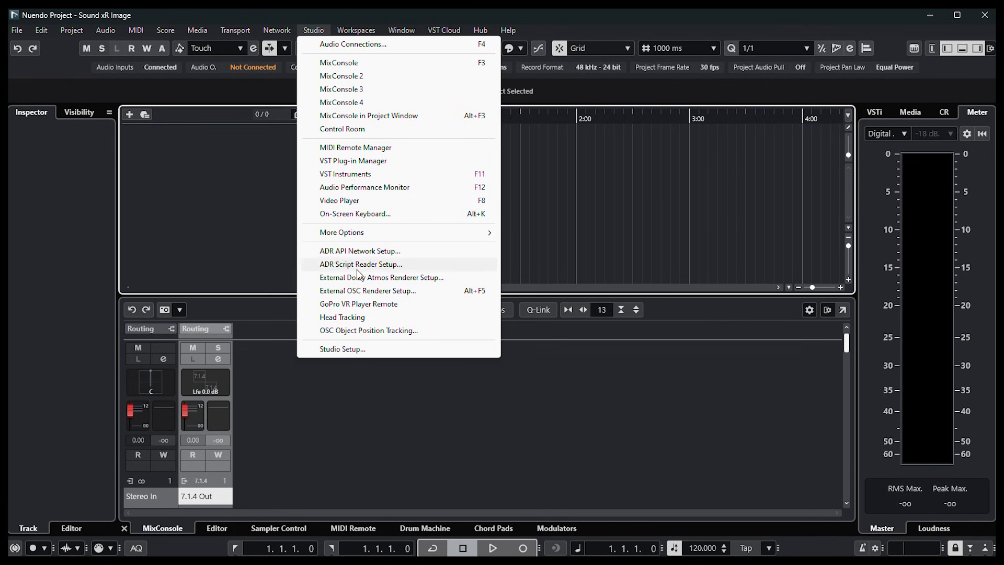
click(361, 291)
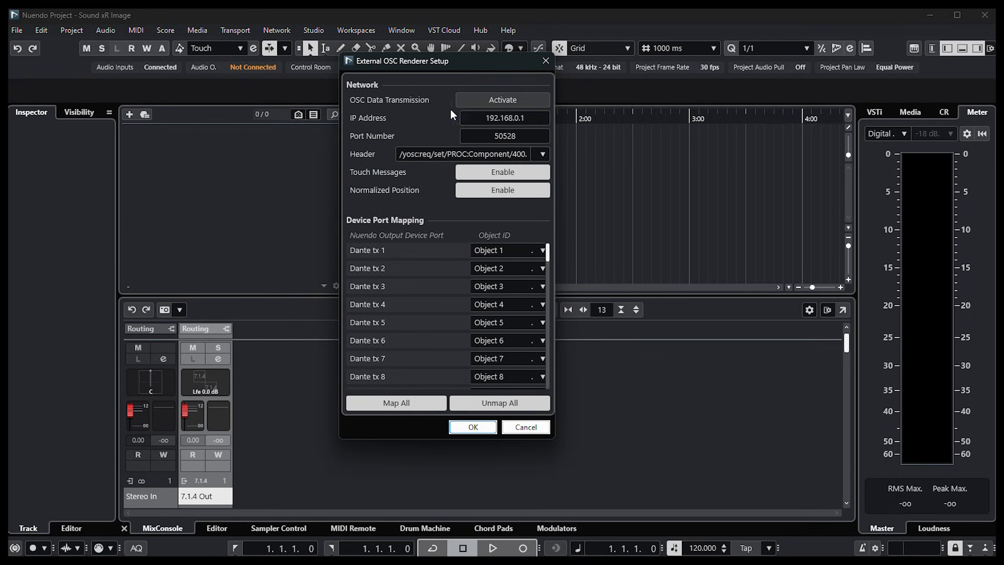
click(522, 99)
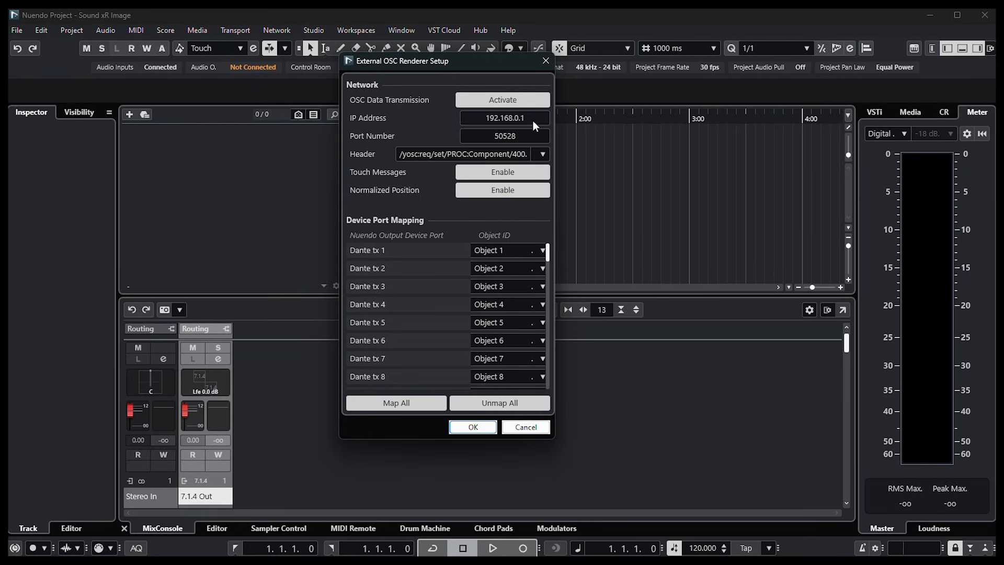
click(534, 120)
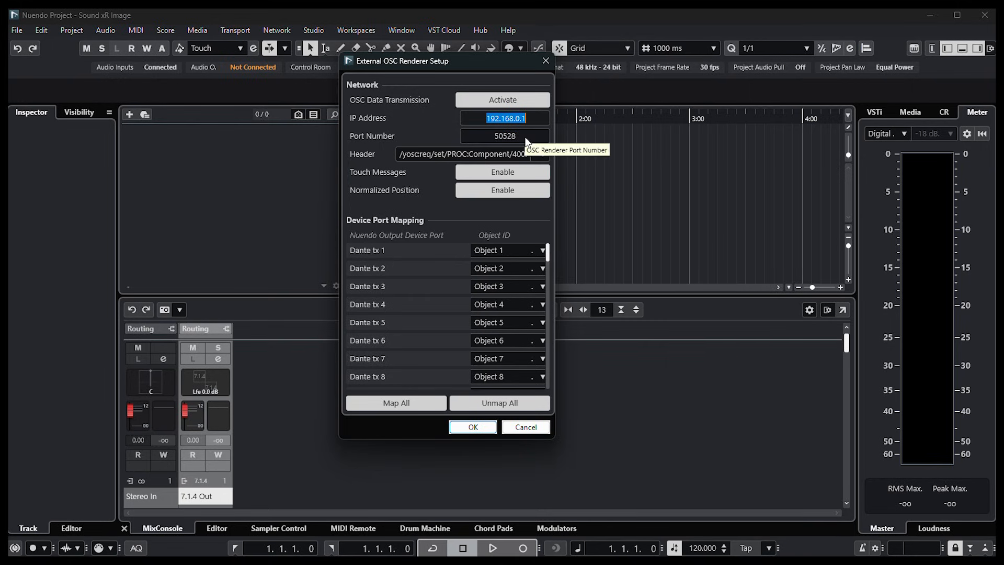
click(526, 137)
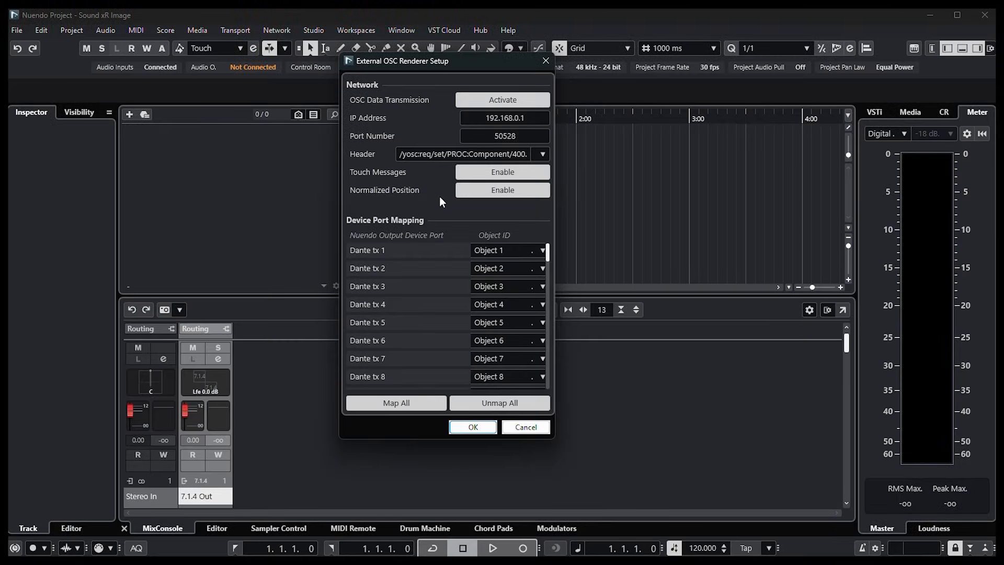
Step: Review the object IDs in the device port mapping and map all Dante output ports to objects
click(543, 251)
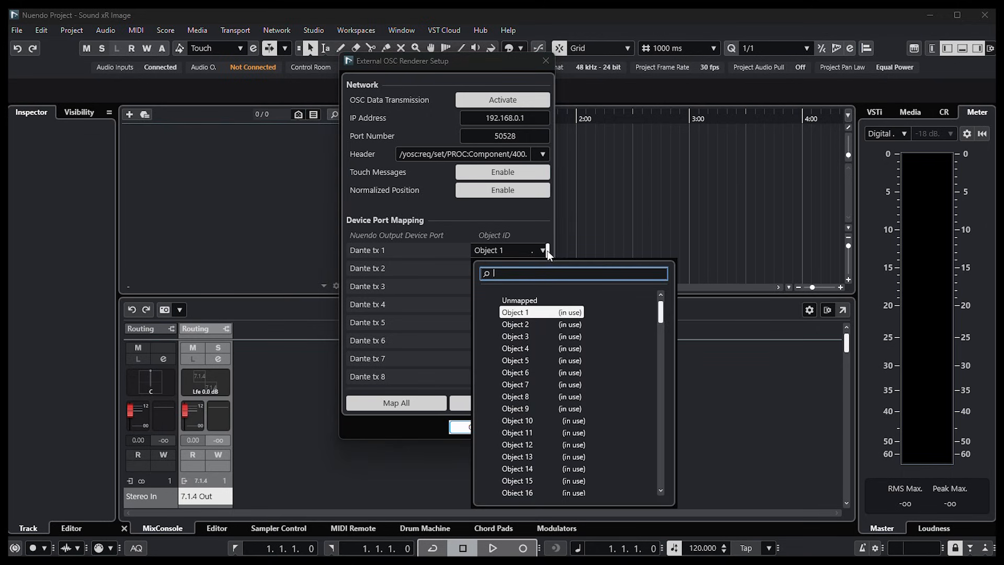
click(546, 226)
drag(550, 251, 564, 377)
click(402, 403)
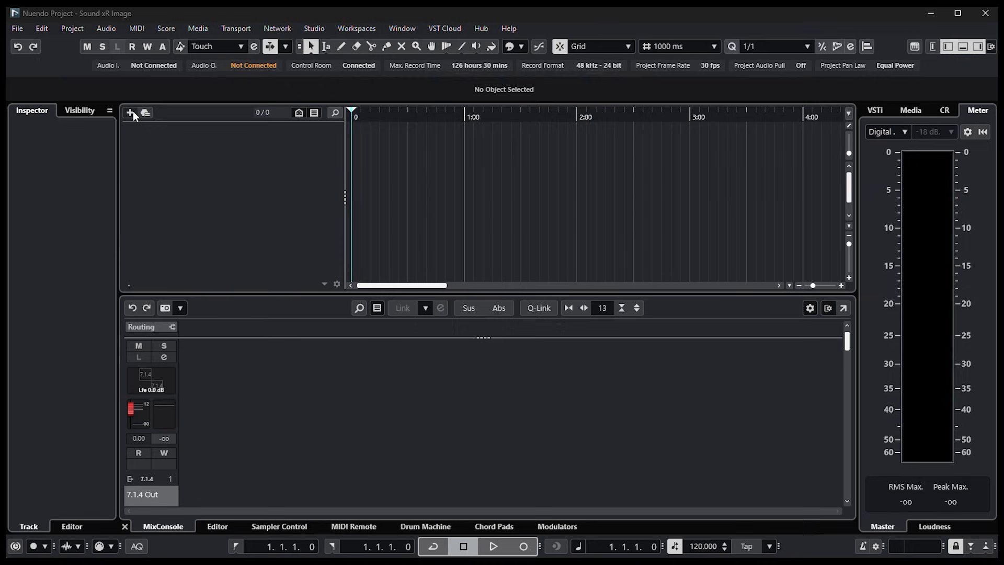
Step: Add six mono audio tracks routed to 7.1.4 Out
click(132, 112)
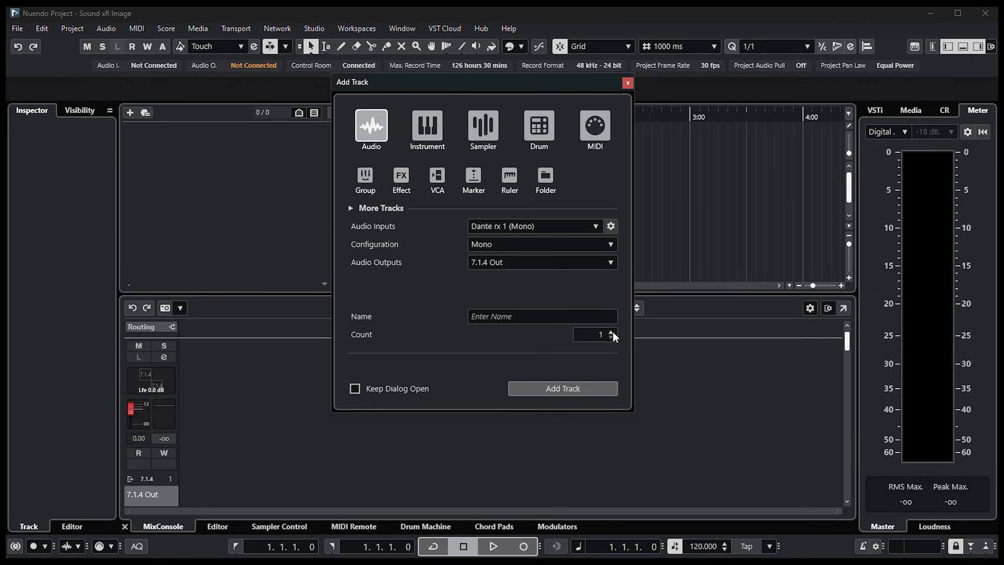
click(610, 262)
click(610, 262)
click(584, 386)
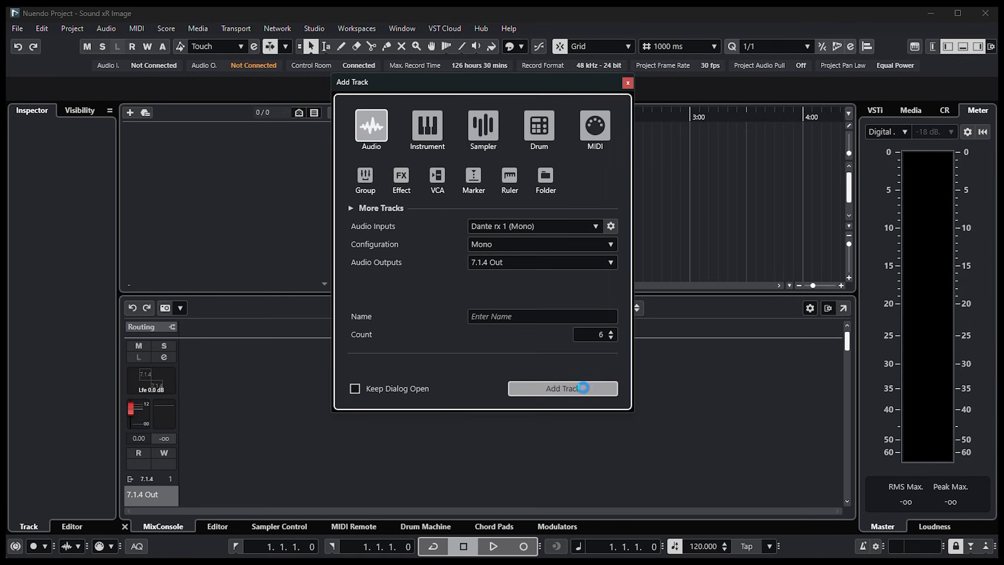
shift+click(308, 134)
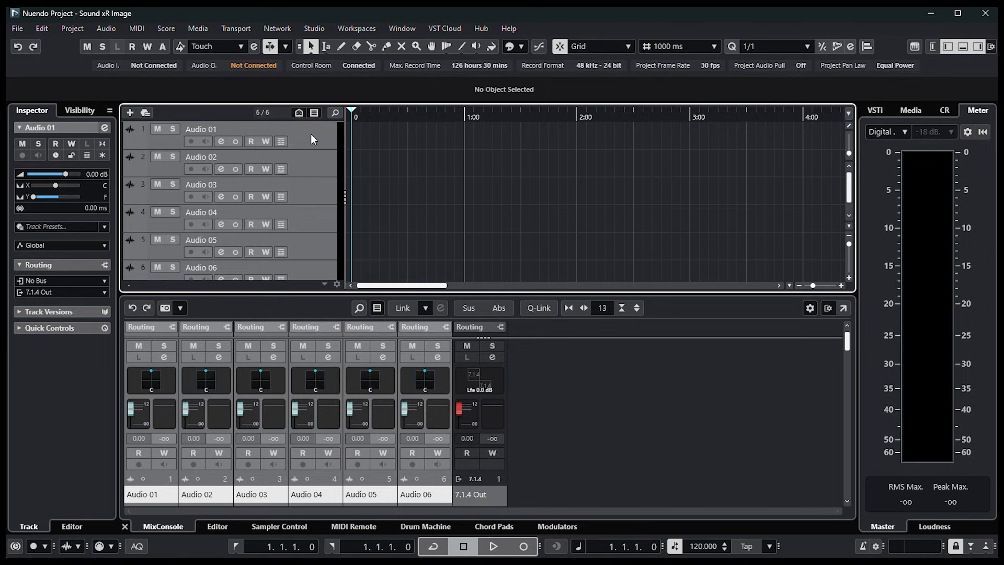
Step: Set the ADM Authoring format to OSC (external)
click(72, 28)
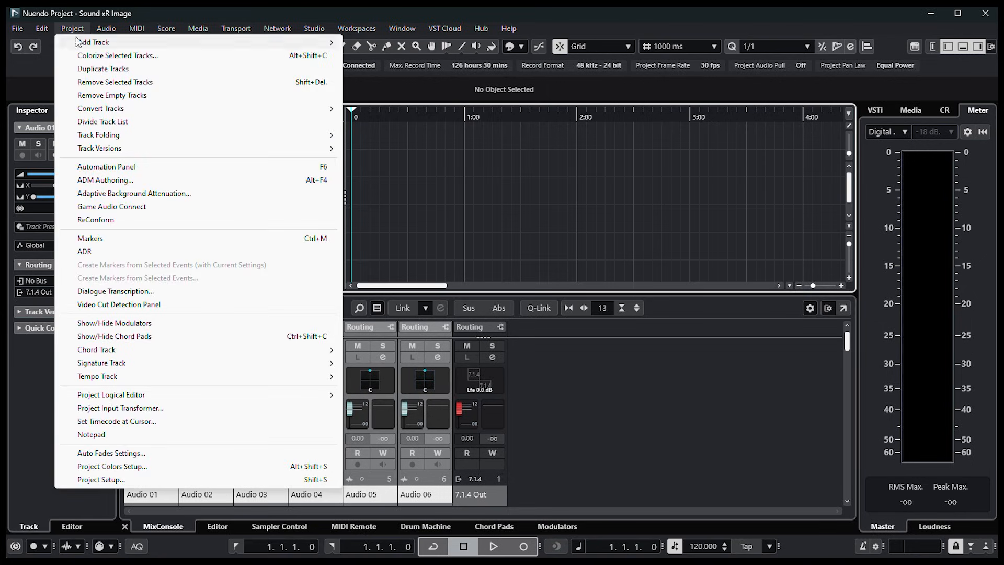
click(95, 181)
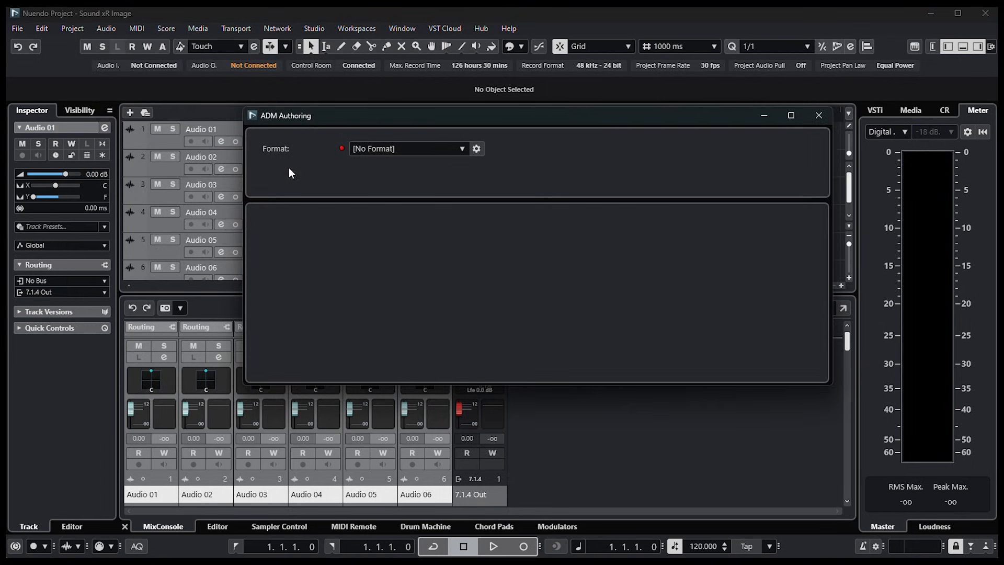
click(454, 142)
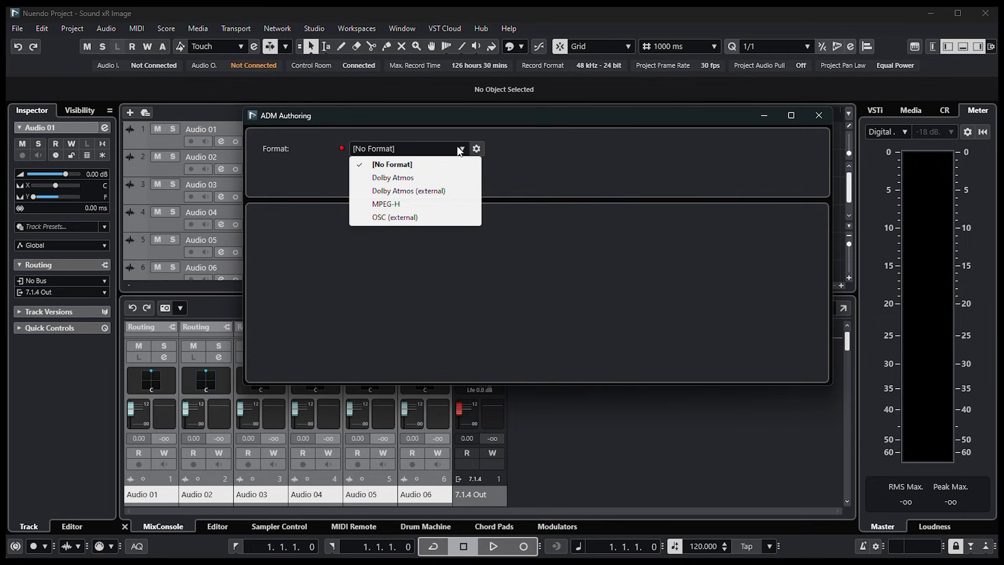
click(436, 218)
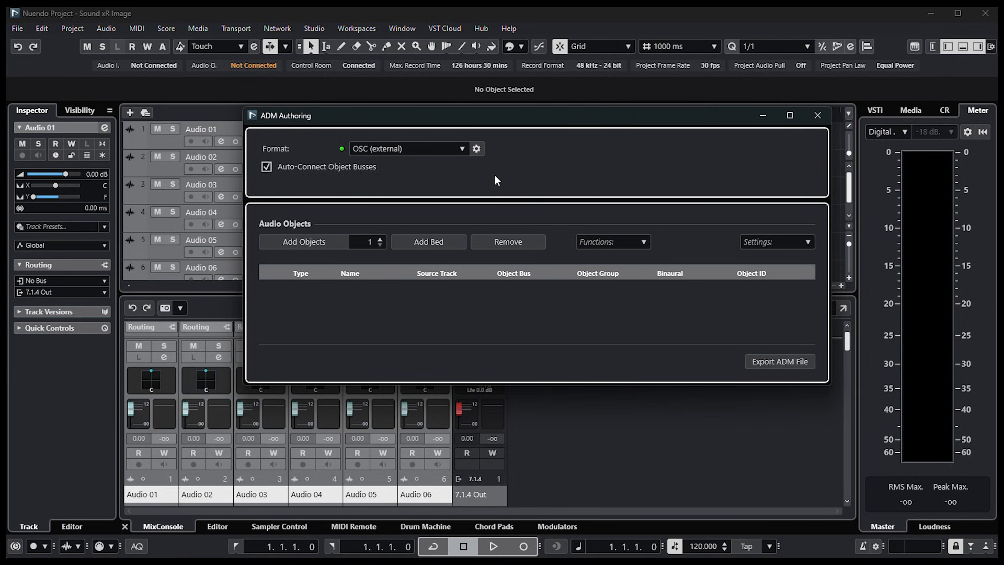
Step: Create audio objects from the six selected tracks and enlarge the ADM Authoring window to show them
click(642, 239)
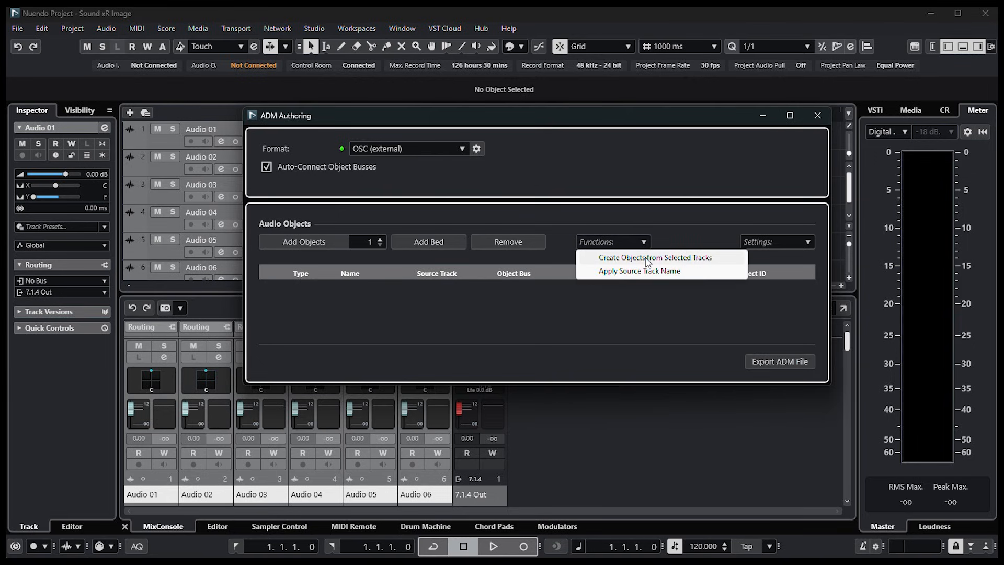
click(649, 259)
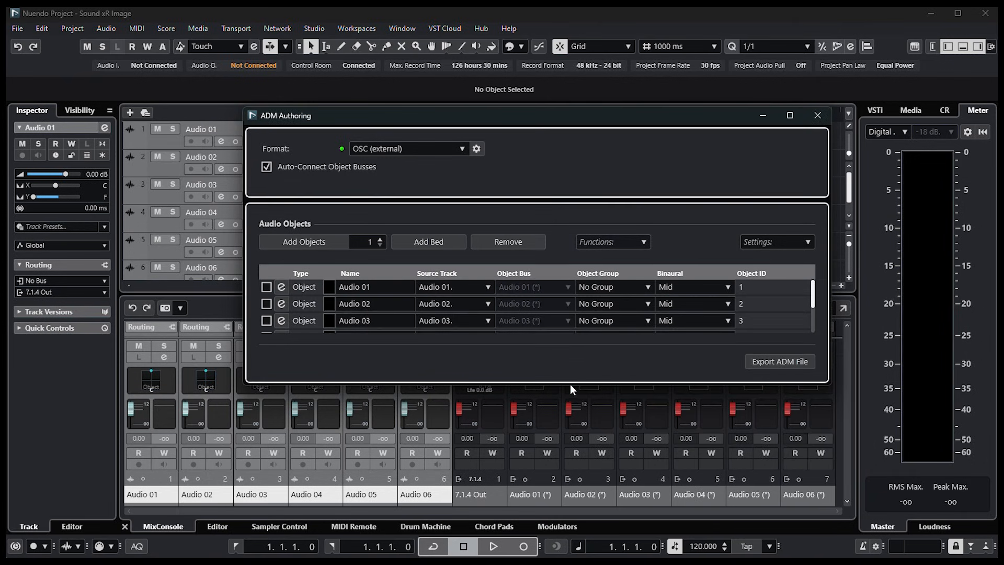
drag(570, 383, 578, 478)
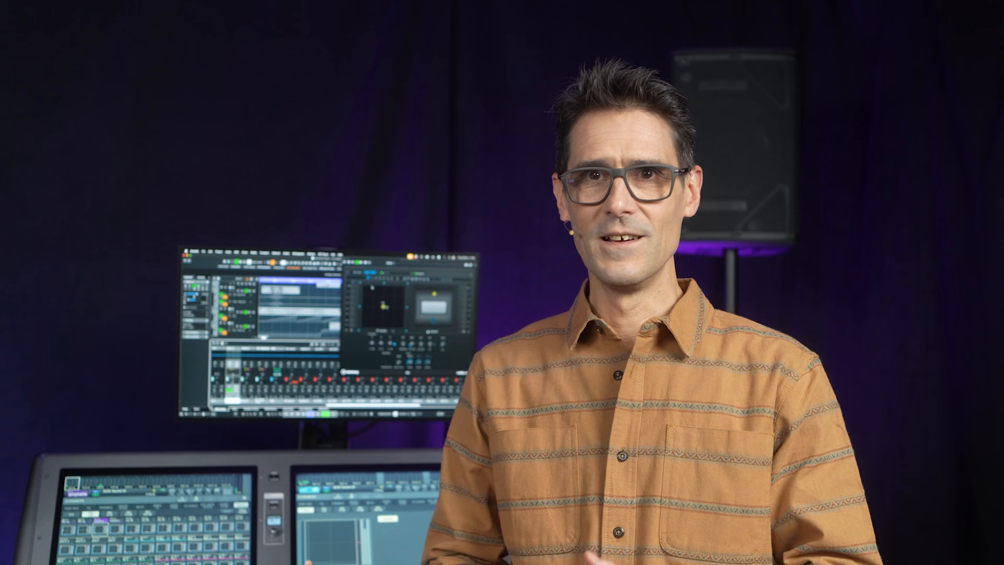
Step: Open Audio 01's VST MultiPanner from the MixConsole, expand it to include the rear view, and move the object in the top view
click(313, 29)
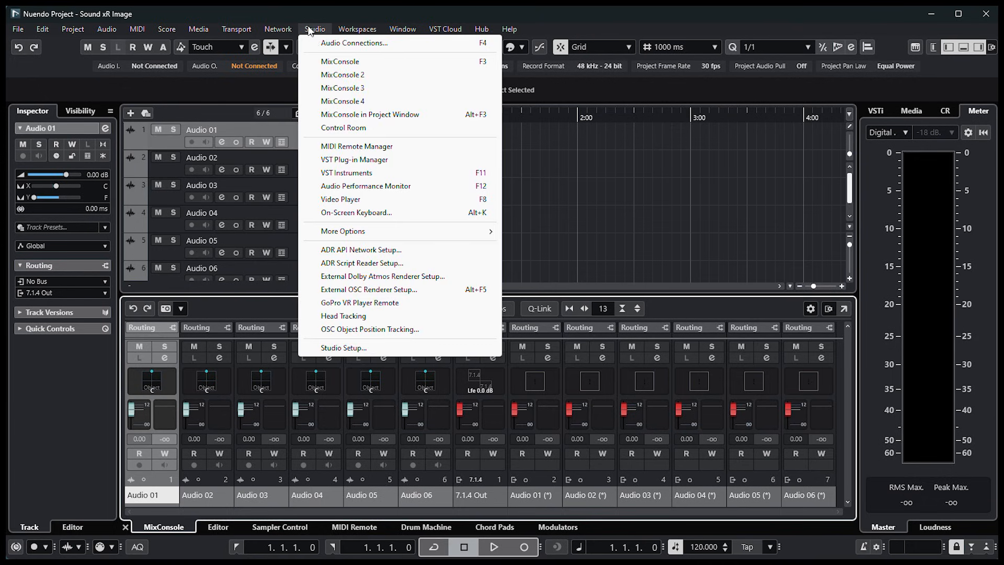
click(327, 62)
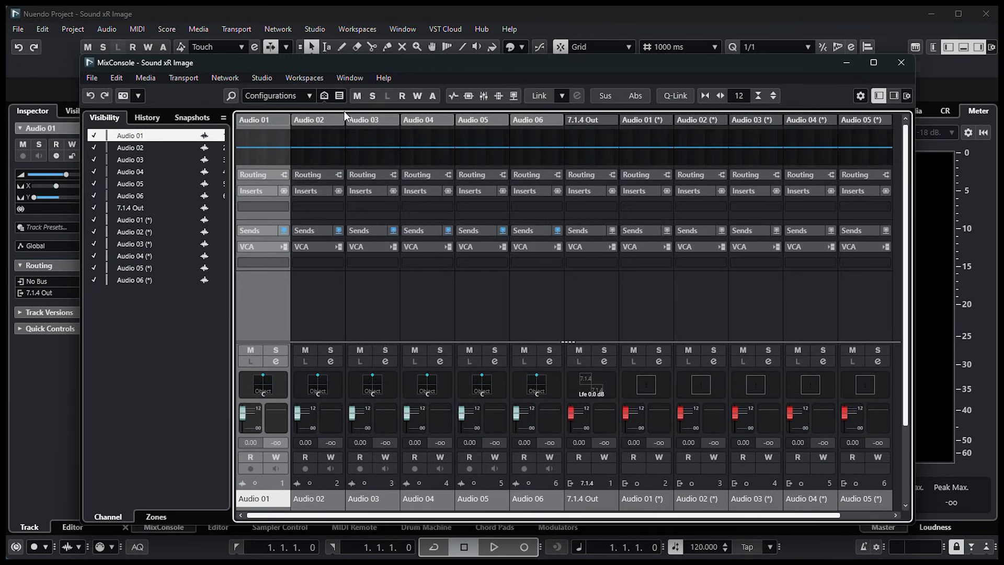
double_click(258, 388)
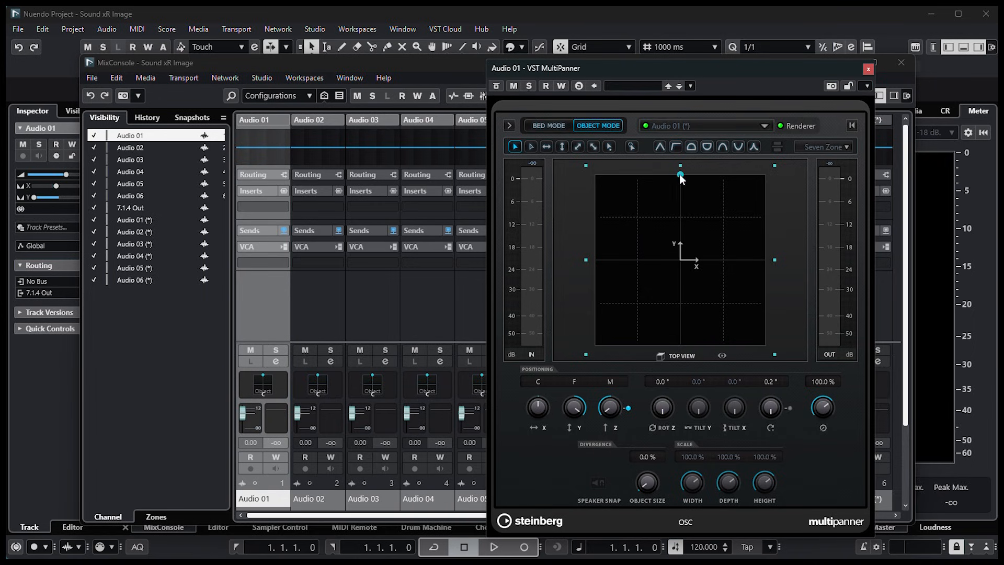
click(509, 126)
drag(551, 64, 359, 58)
drag(464, 168, 387, 218)
Step: Enable reading and writing of automation on the Audio 01 channel and start recording
click(277, 427)
click(251, 457)
click(270, 457)
click(524, 547)
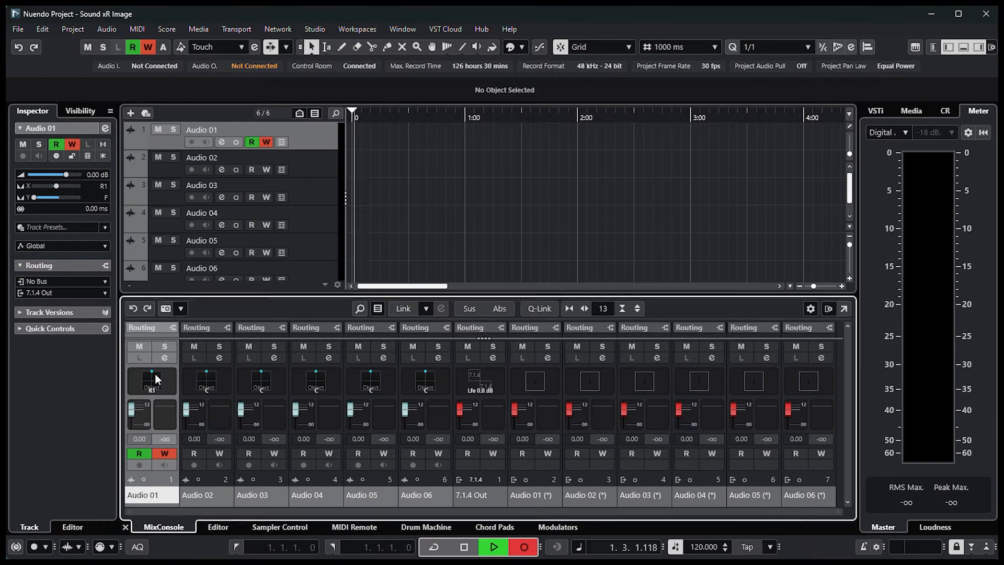
Step: Reopen Audio 01's panner during recording and move the object to about L14, F96 in the top view
double_click(155, 374)
mouse_move(464, 171)
mouse_down()
mouse_move(390, 231)
mouse_move(394, 293)
mouse_move(444, 326)
mouse_move(520, 316)
mouse_move(545, 262)
mouse_move(514, 192)
mouse_move(464, 167)
mouse_move(453, 174)
mouse_up()
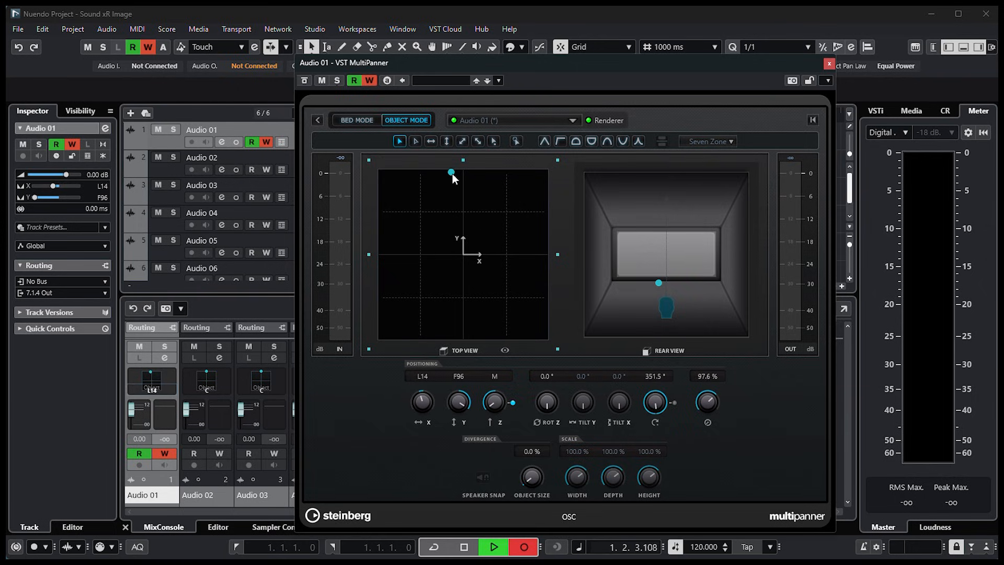